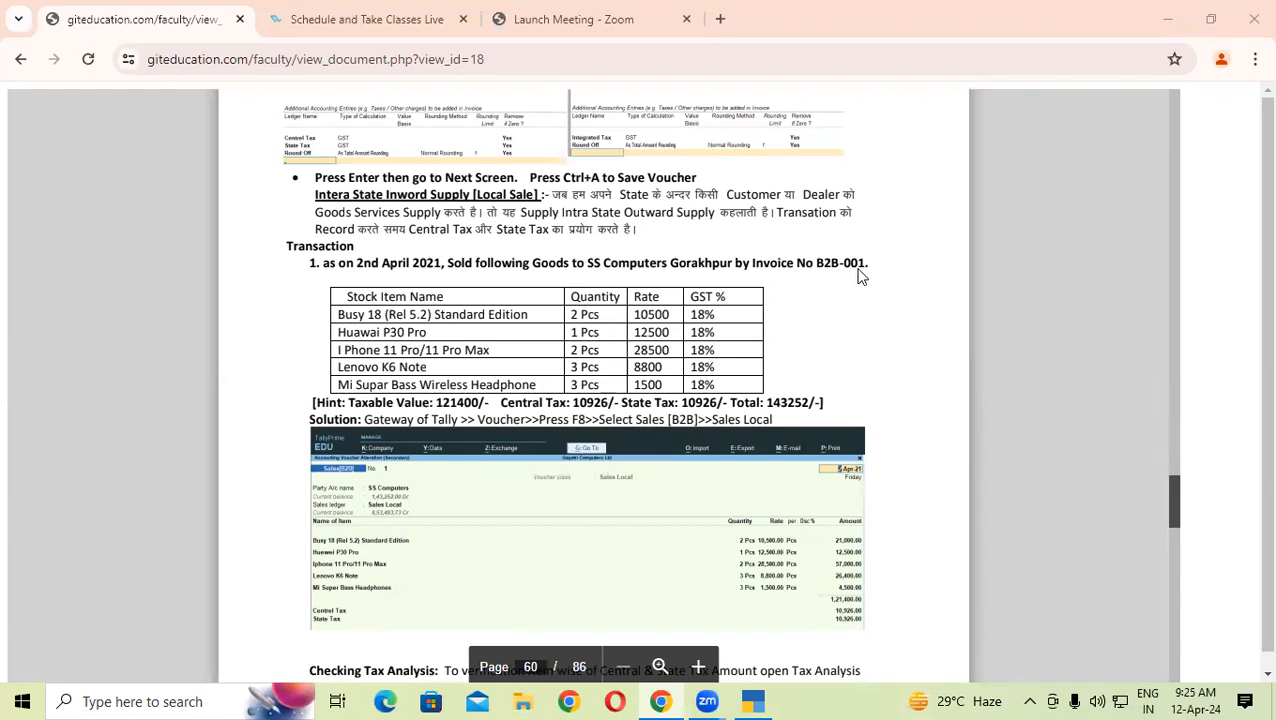
- Switch to TallyPrime and check the voucher number of a new Sales B2B voucher with class Sales Local, leaving it unsaved
left_click(755, 701)
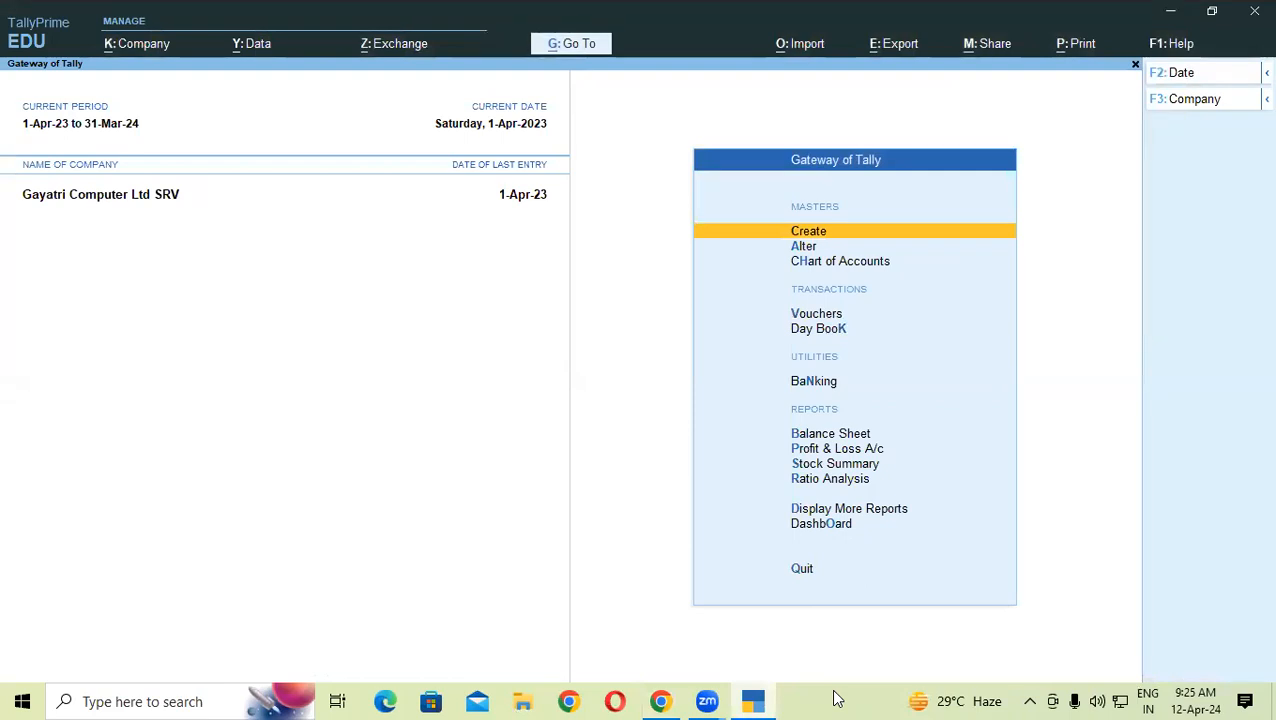
key("v")
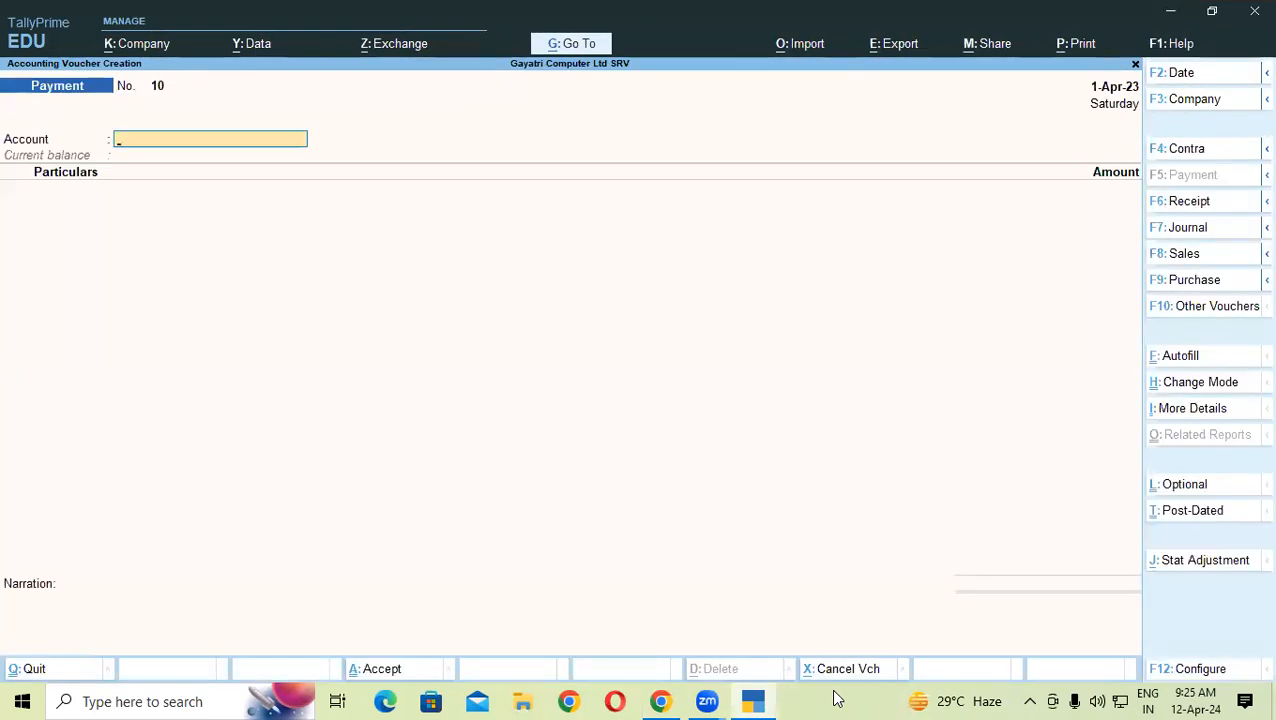
key("F8")
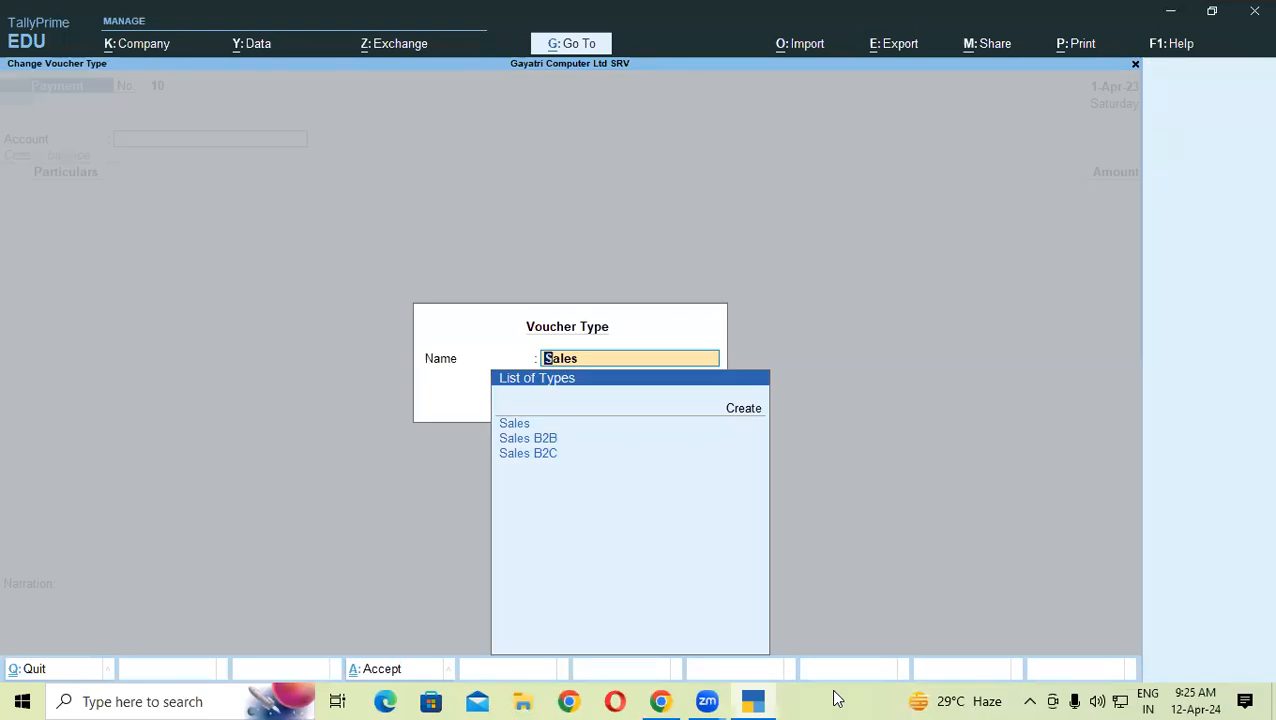
key("Down")
key("Down")
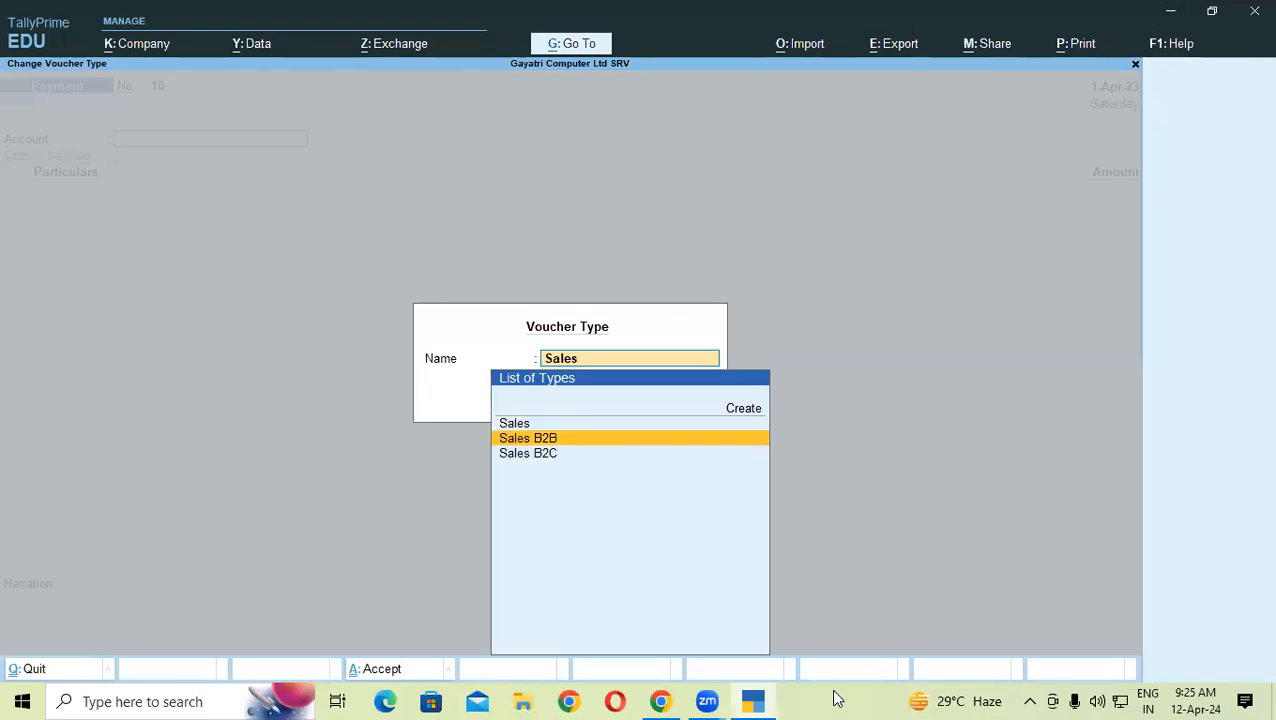
key("Return")
key("Down")
key("Down")
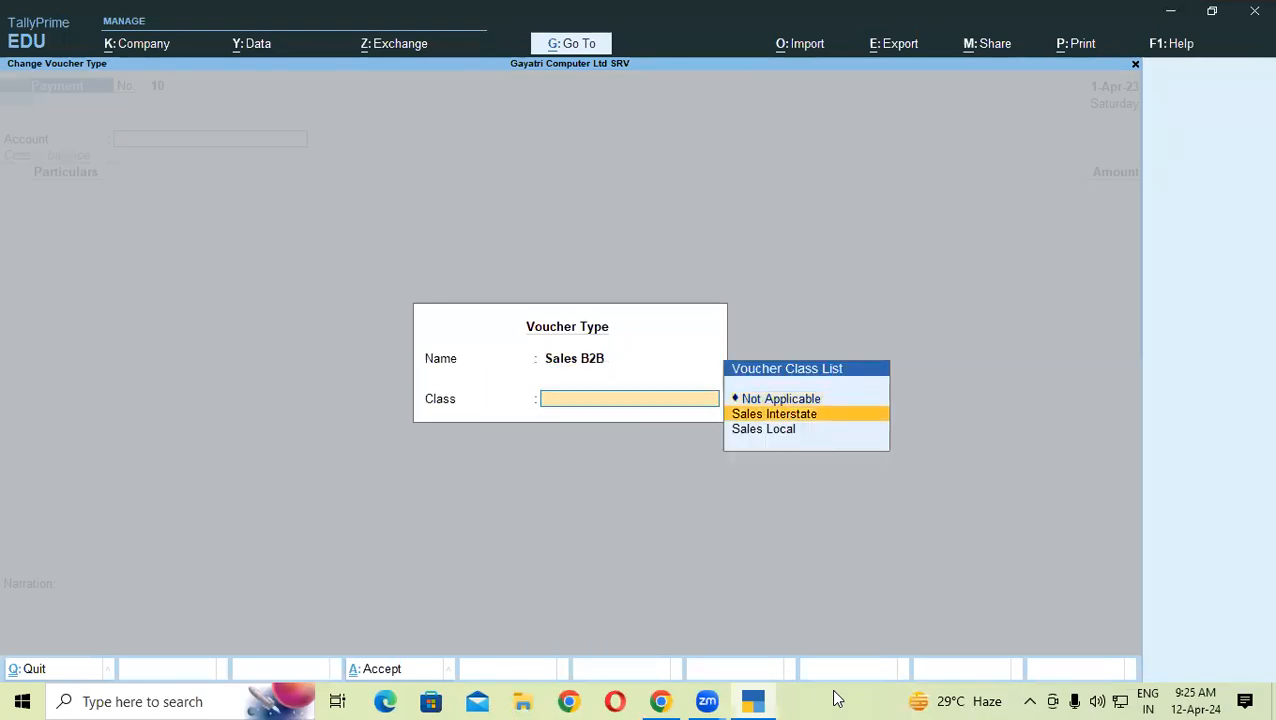
key("Return")
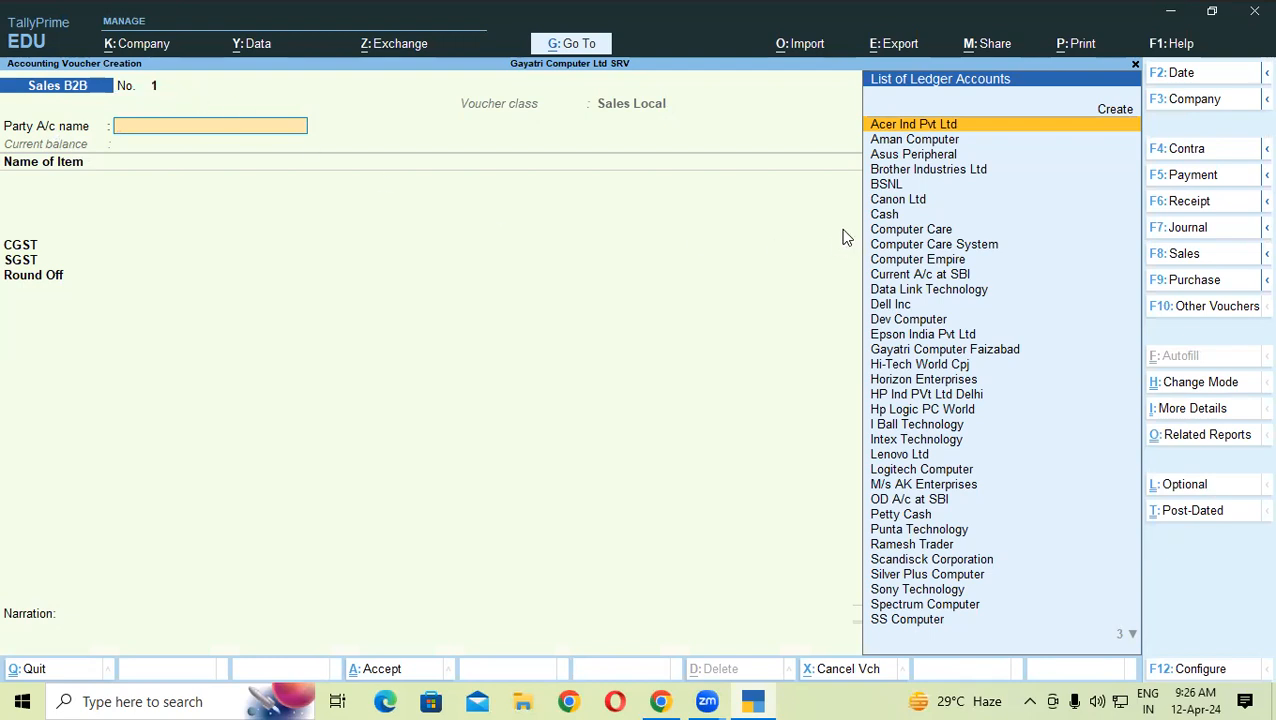
key("Escape")
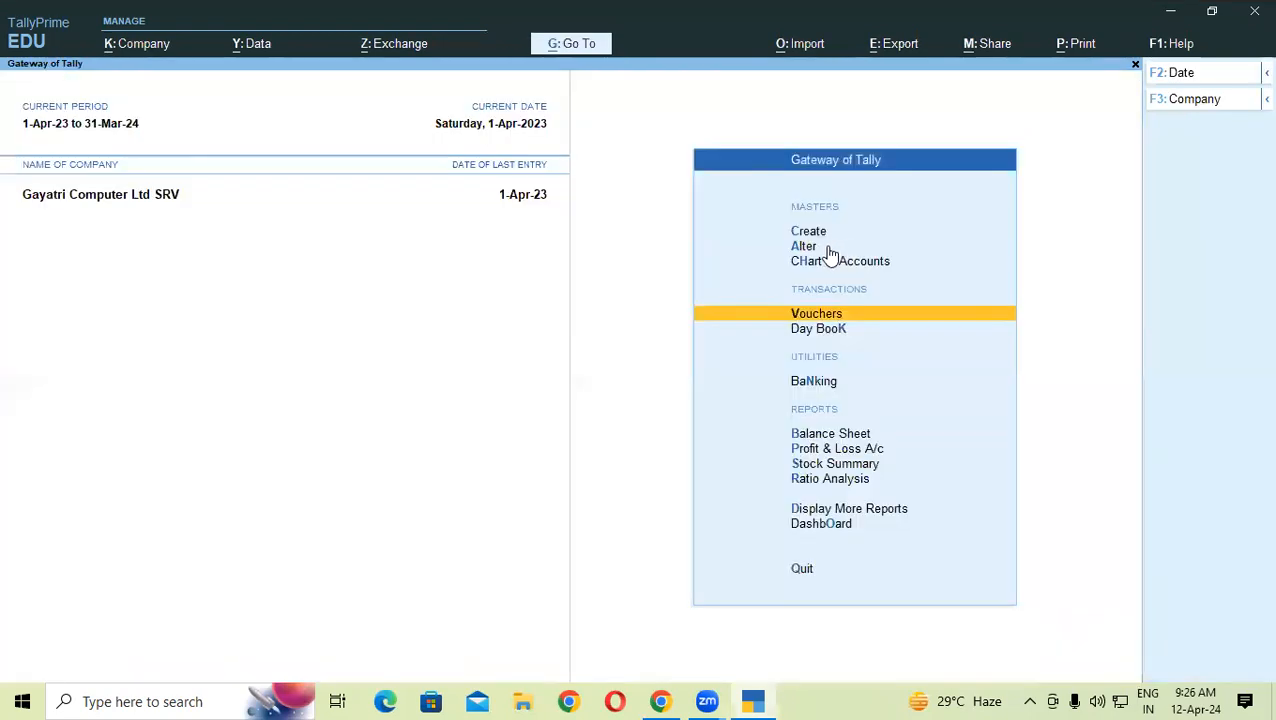
- Open the Sales B2B voucher type for alteration, setting its numbering method to Manual and duplicate voucher number prevention to Yes
left_click(805, 249)
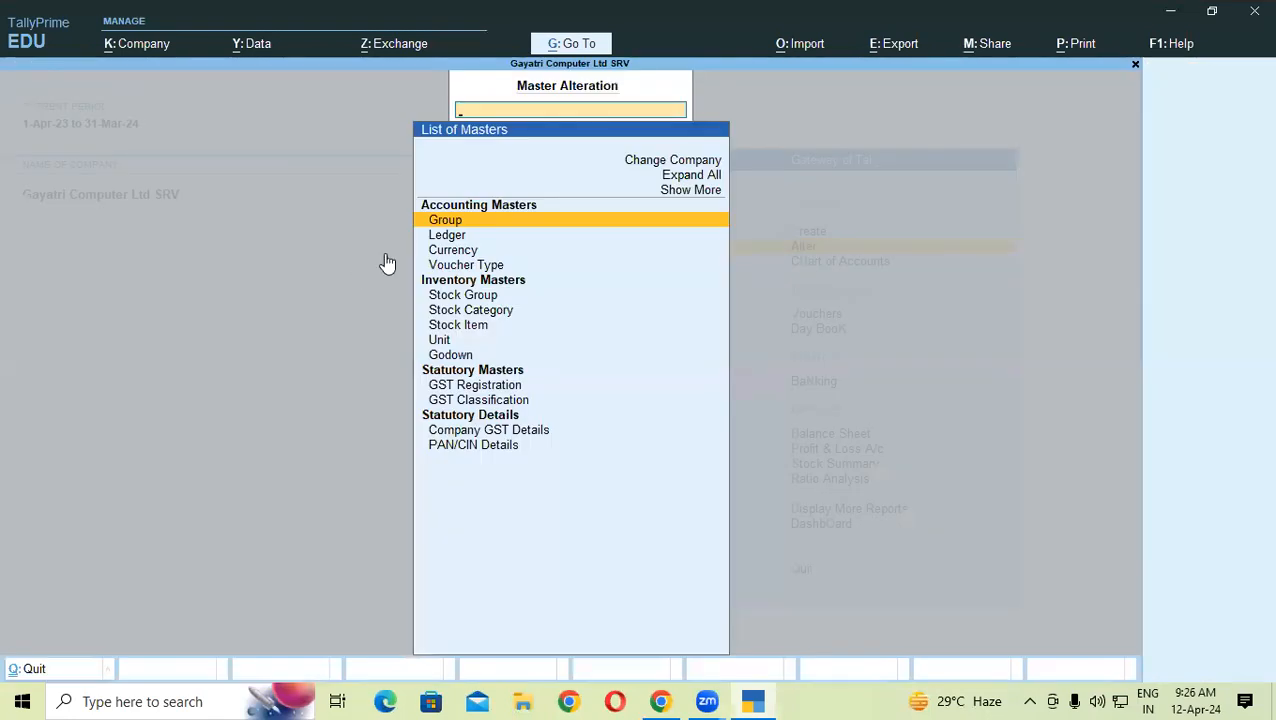
left_click(484, 266)
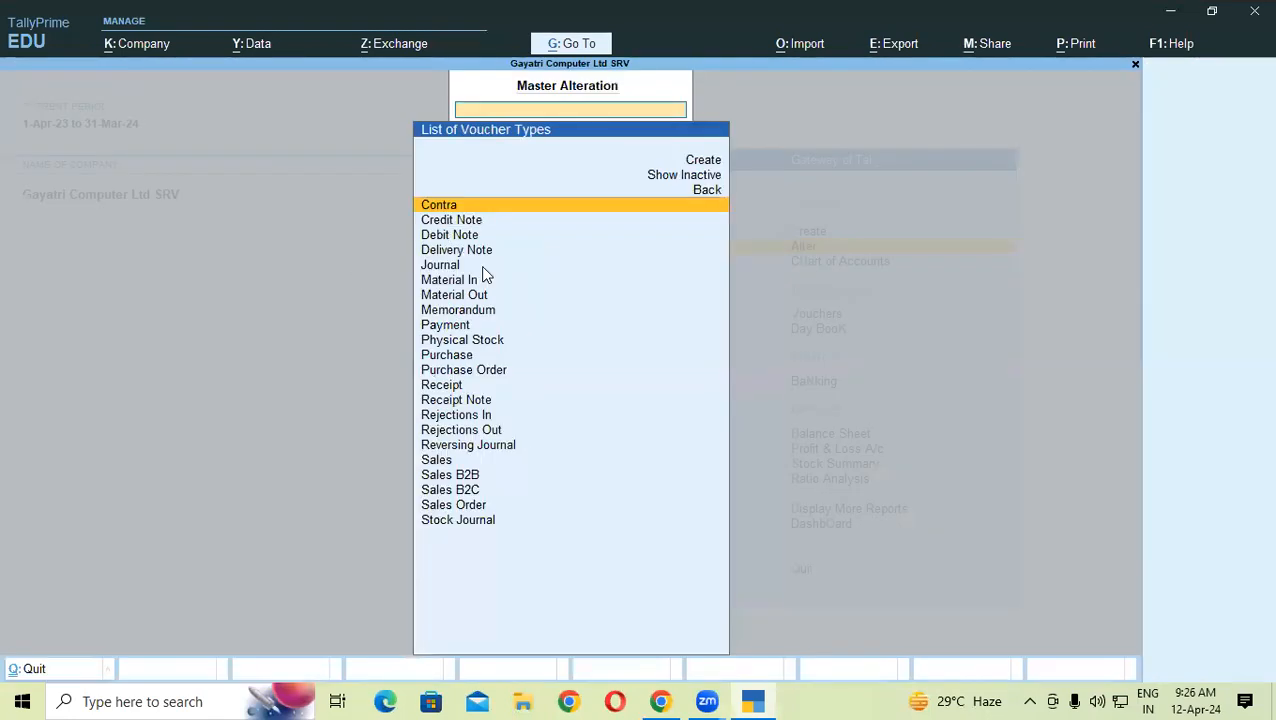
left_click(460, 476)
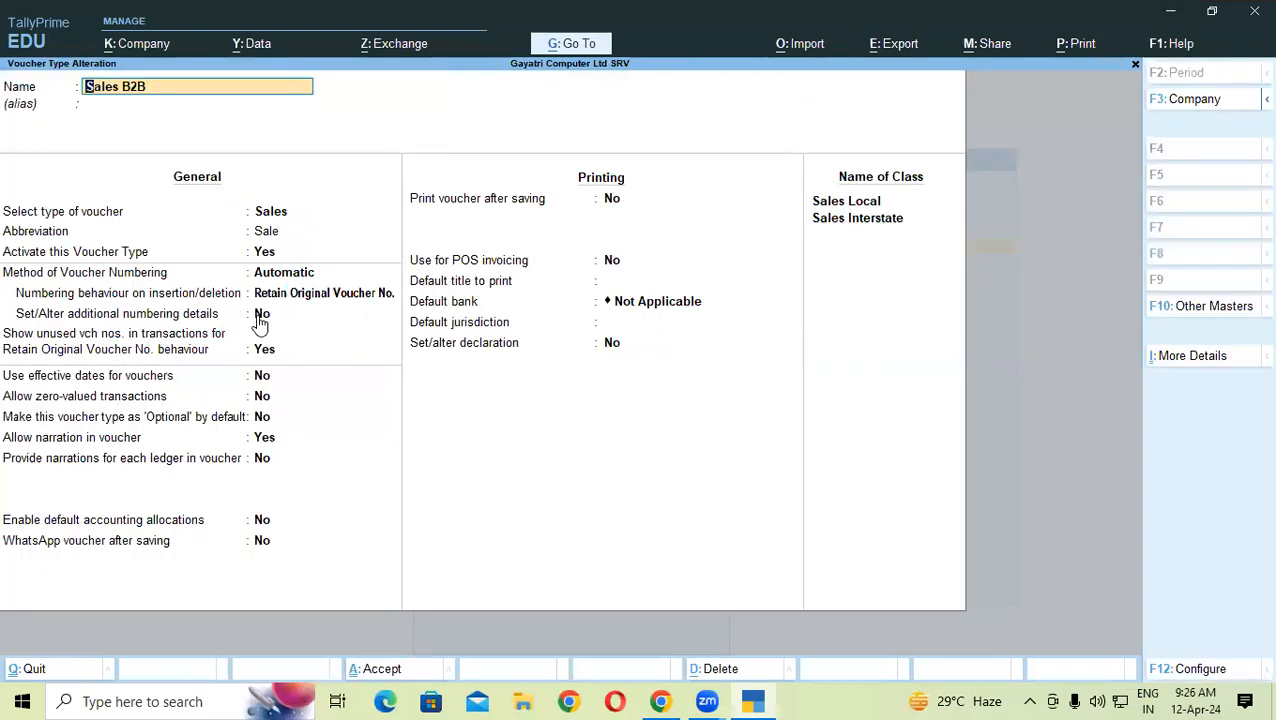
left_click(282, 276)
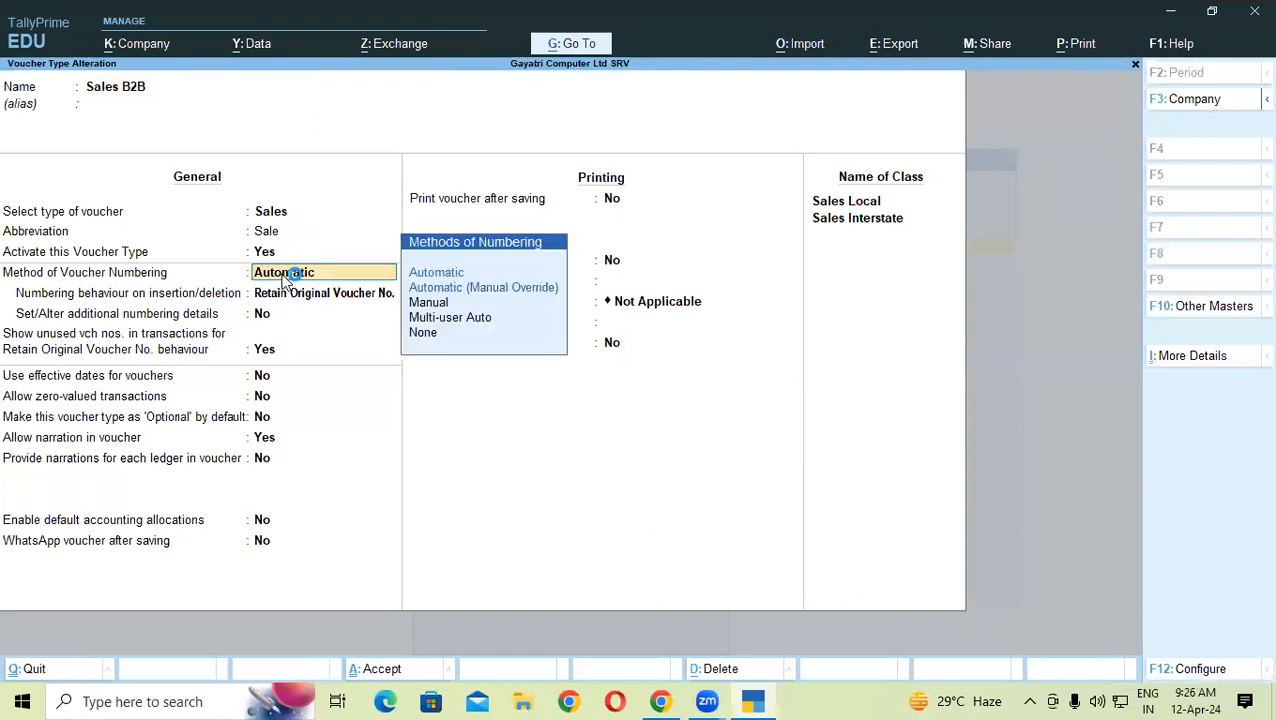
left_click(464, 299)
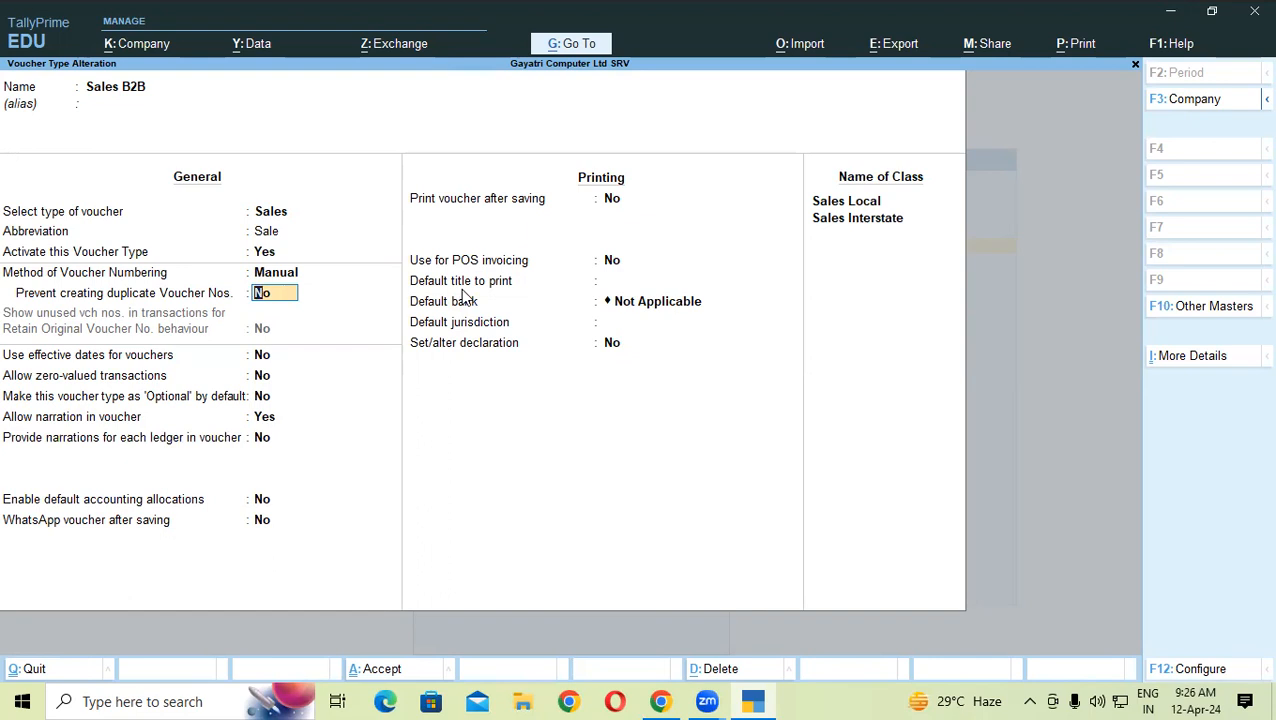
type("y")
key("Return")
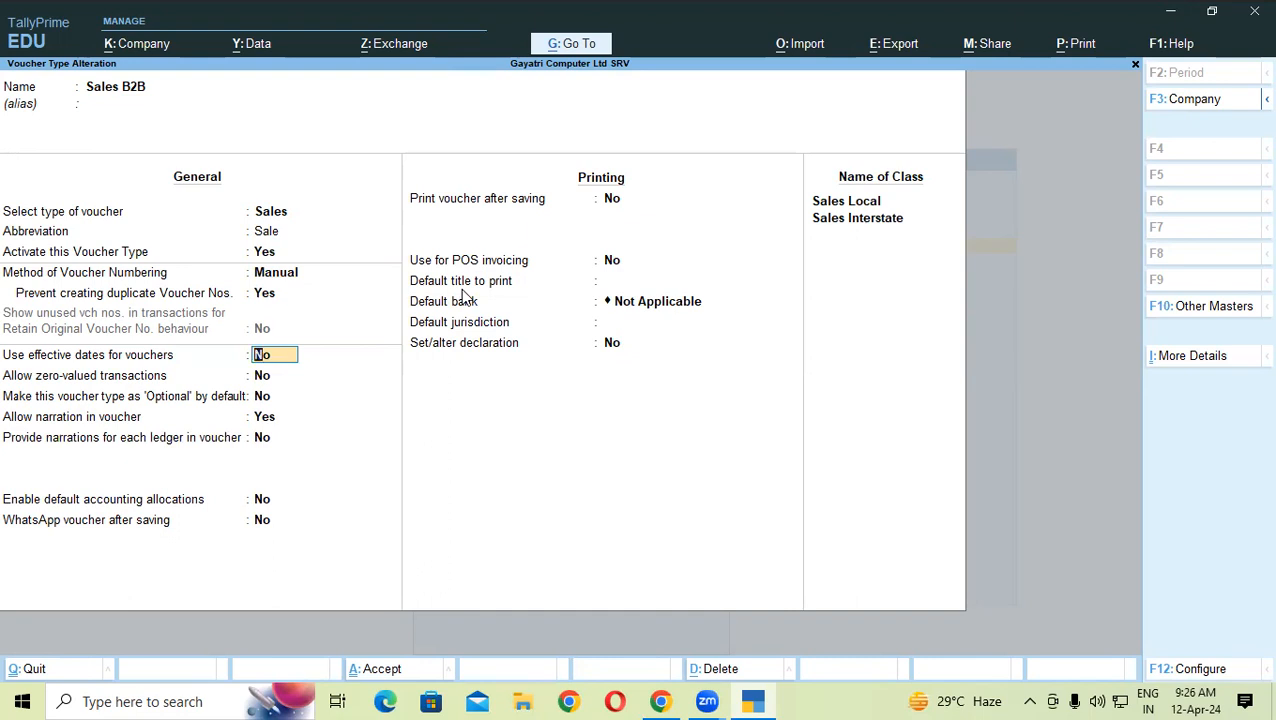
- Discard the unsaved numbering changes to the Sales B2B voucher type and leave its alteration form
key("Up")
key("Up")
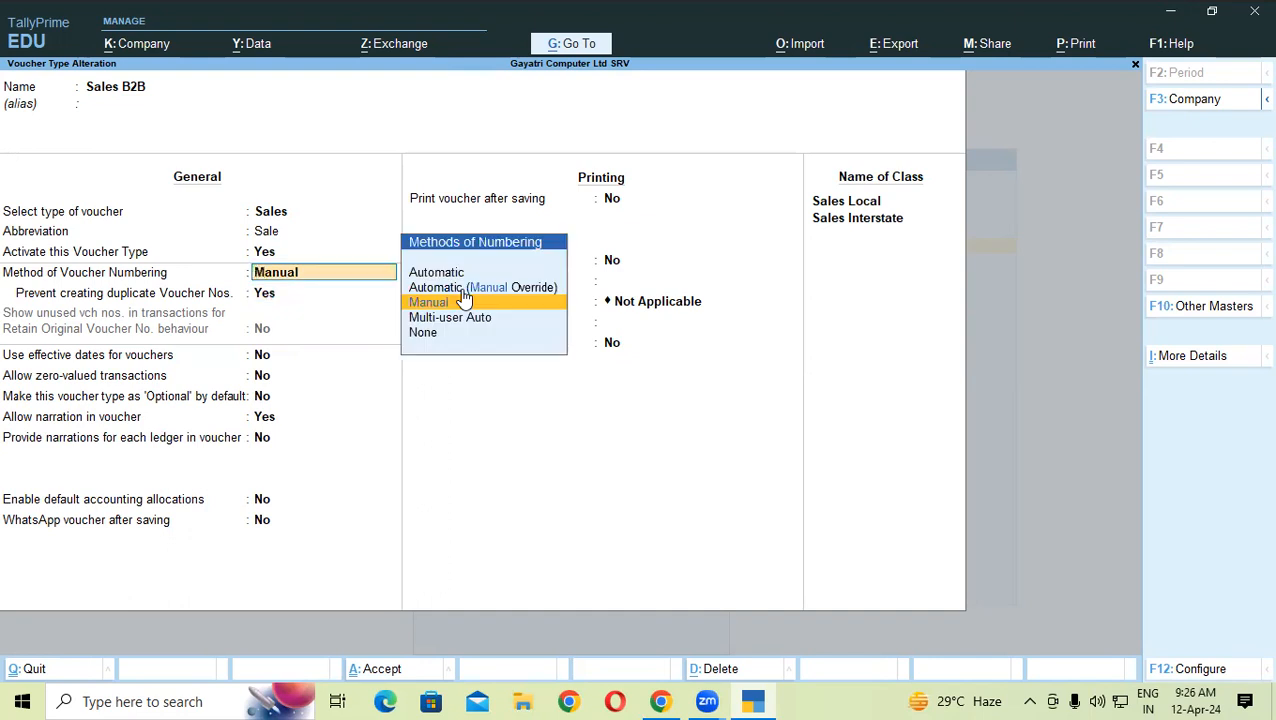
key("BackSpace")
key("Escape")
key("y")
key("Return")
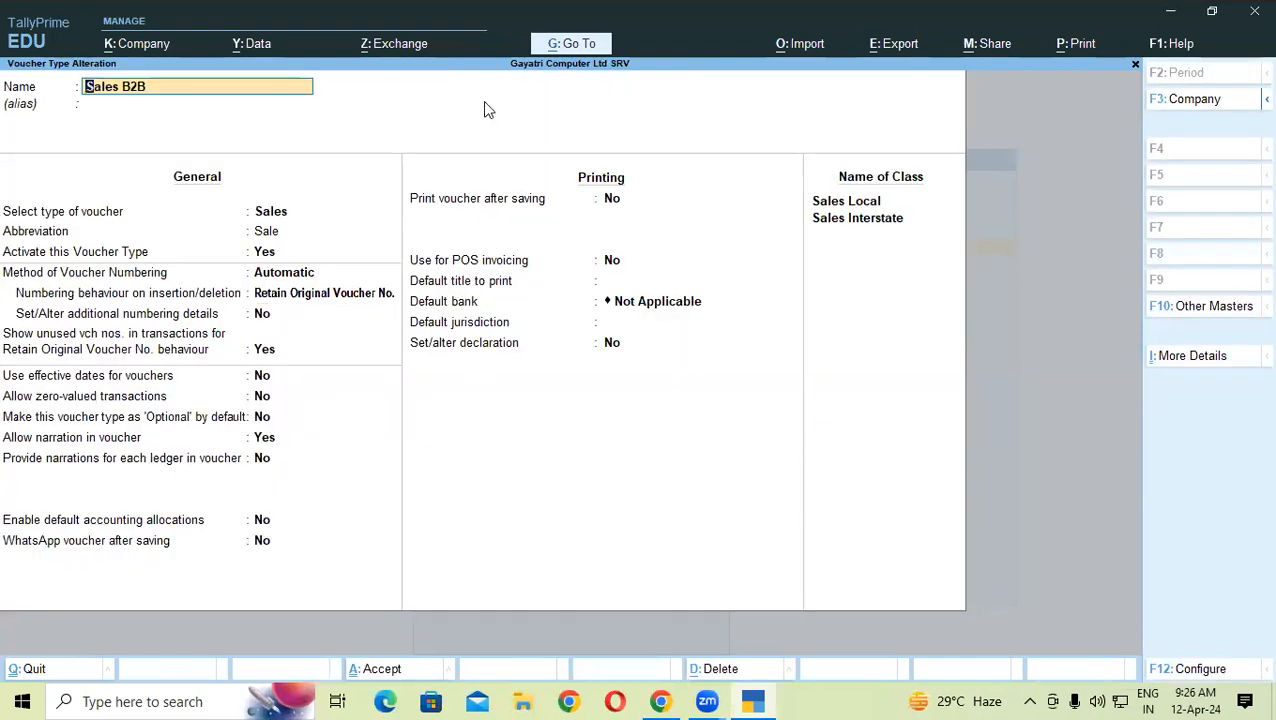
key("Escape")
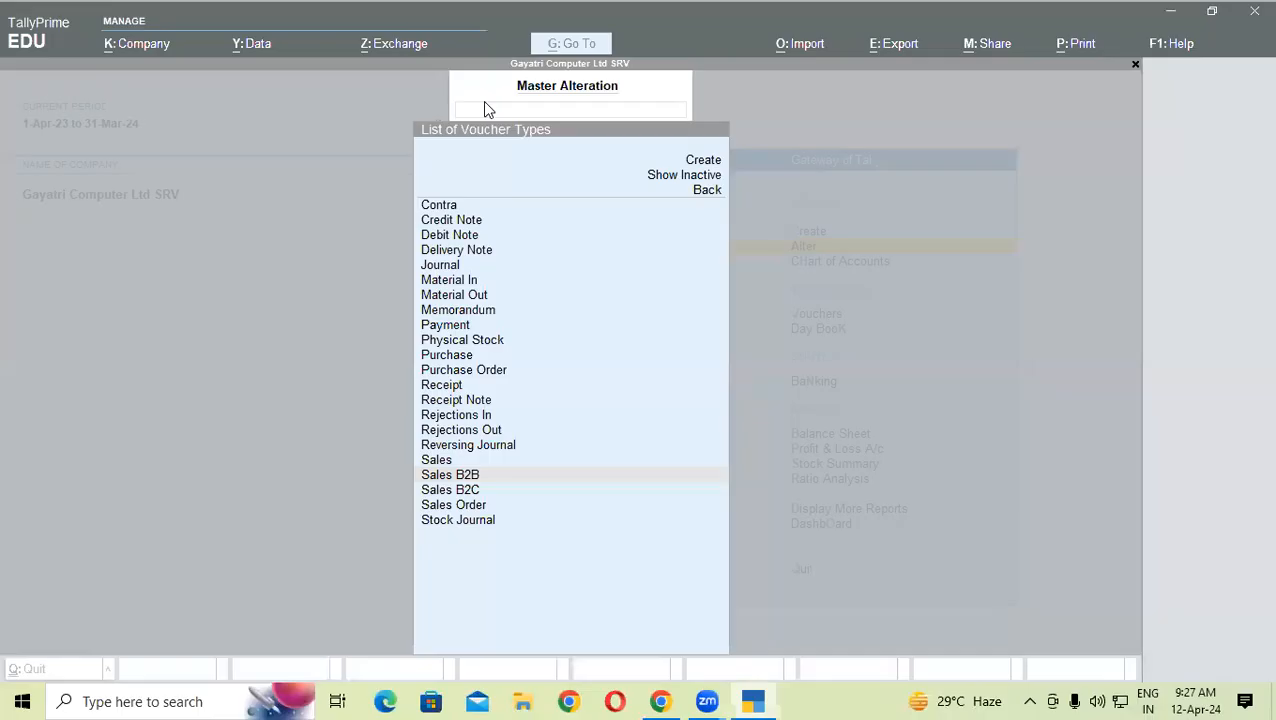
- Reopen the Sales B2B voucher type and enable its additional numbering details, accepting starting number 1, width 0 and no zero prefill
key("Return")
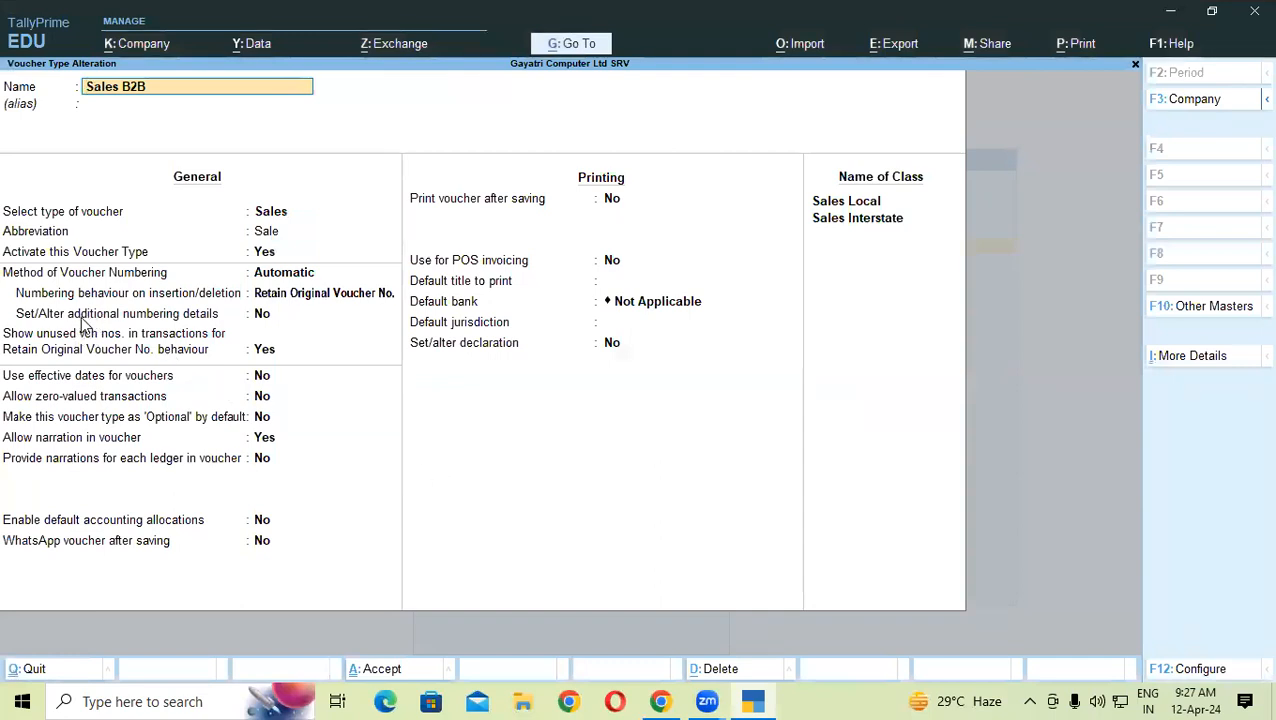
left_click(265, 315)
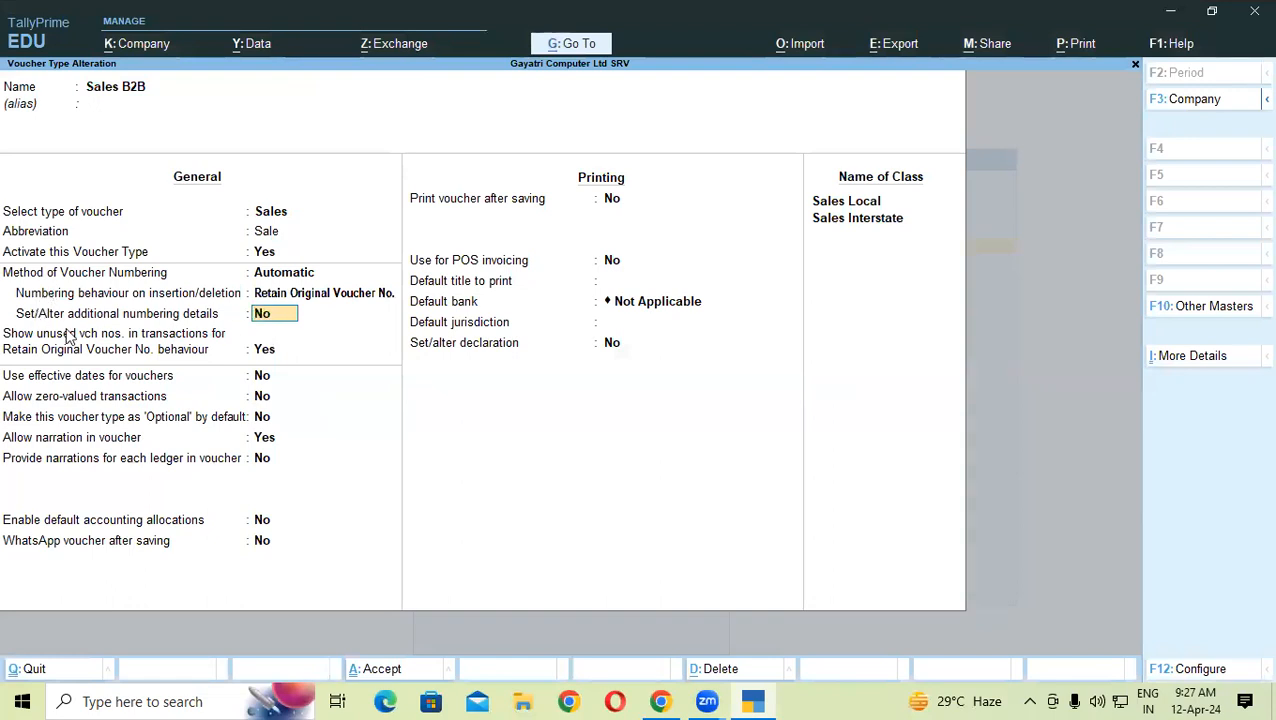
key("y")
key("Return")
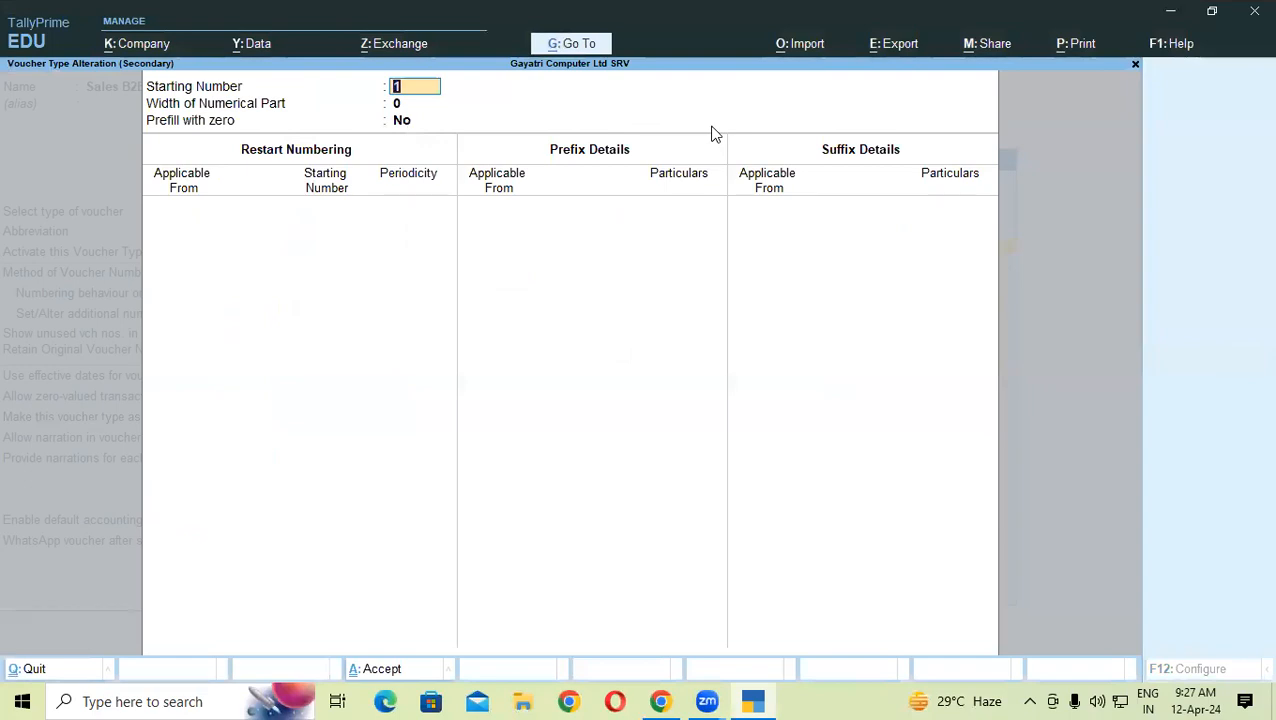
key("Return")
key("Return")
key("Return")
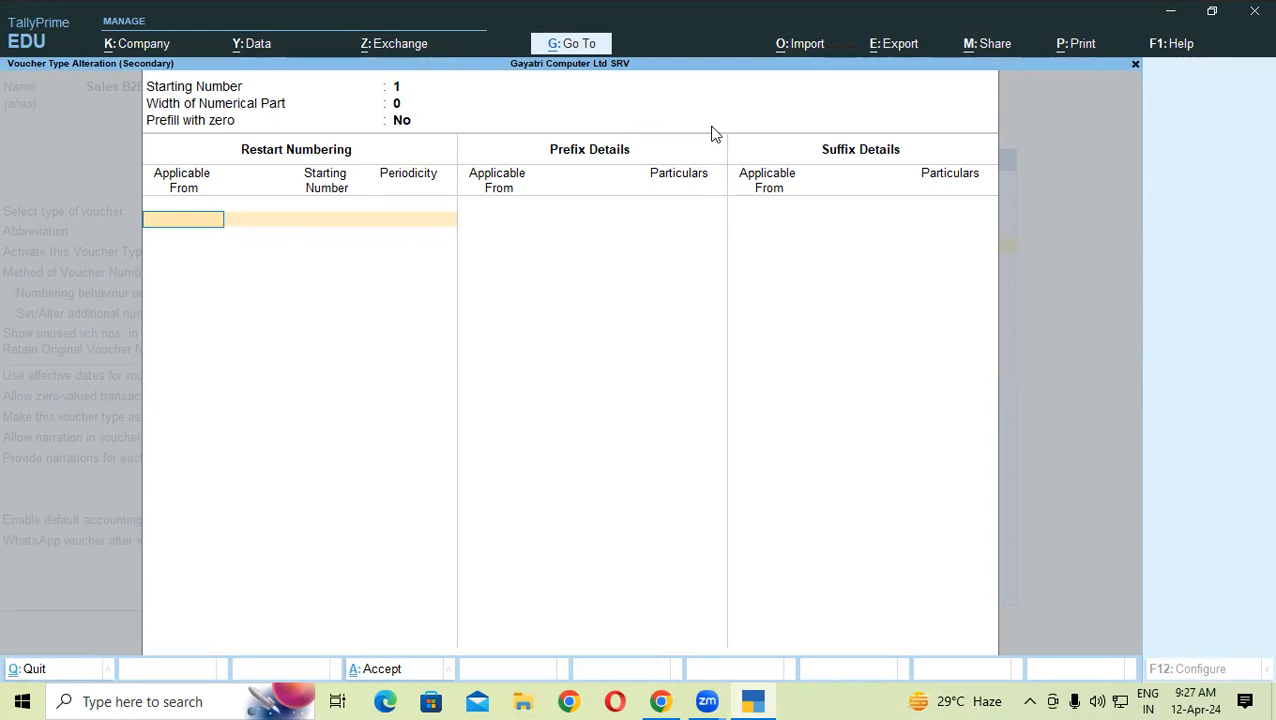
- Add a restart numbering entry applicable from 1-Apr-24 with starting number 001 and Yearly periodicity
type("1-4-")
type("24")
key("Return")
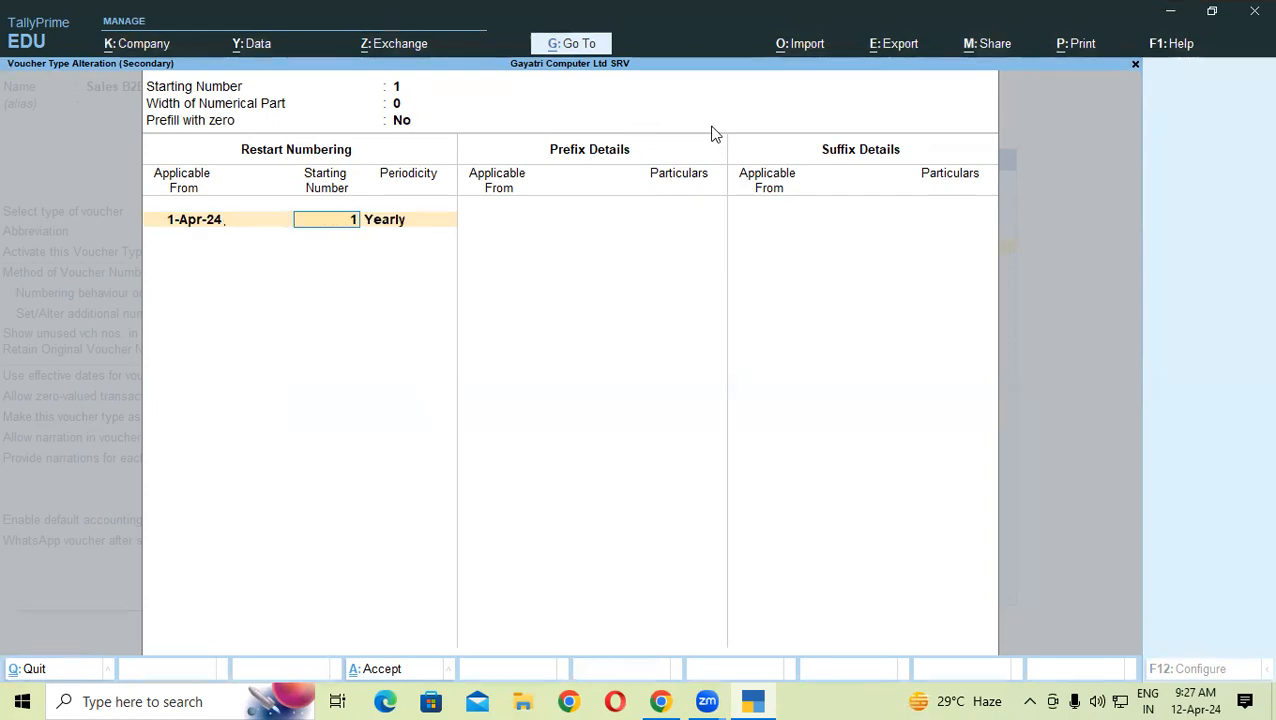
key("Return")
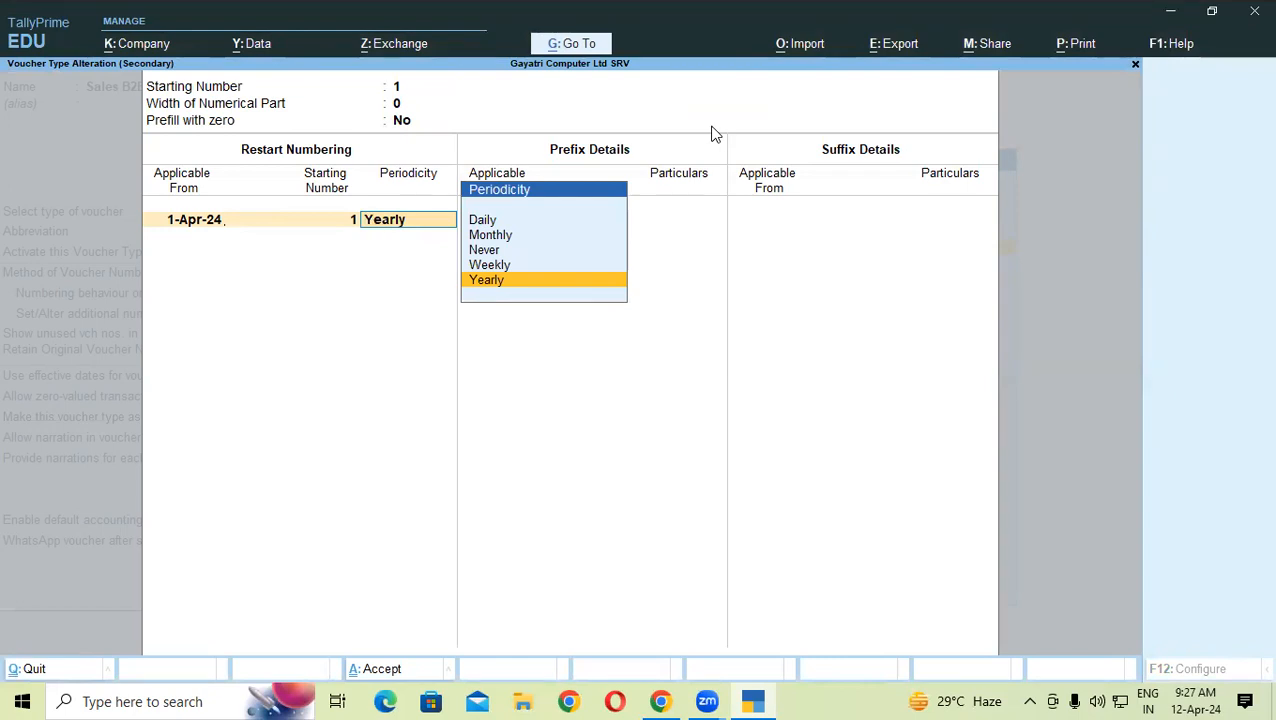
key("BackSpace")
type("001")
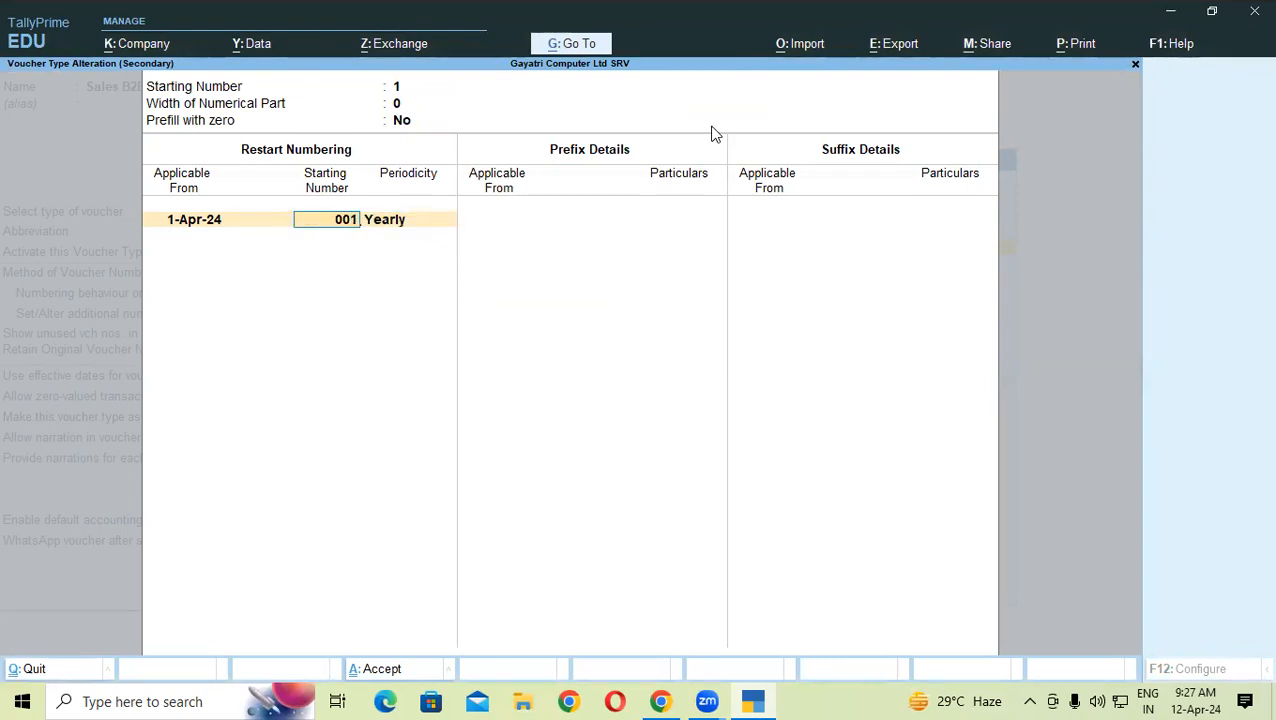
key("Return")
key("Return")
key("Return")
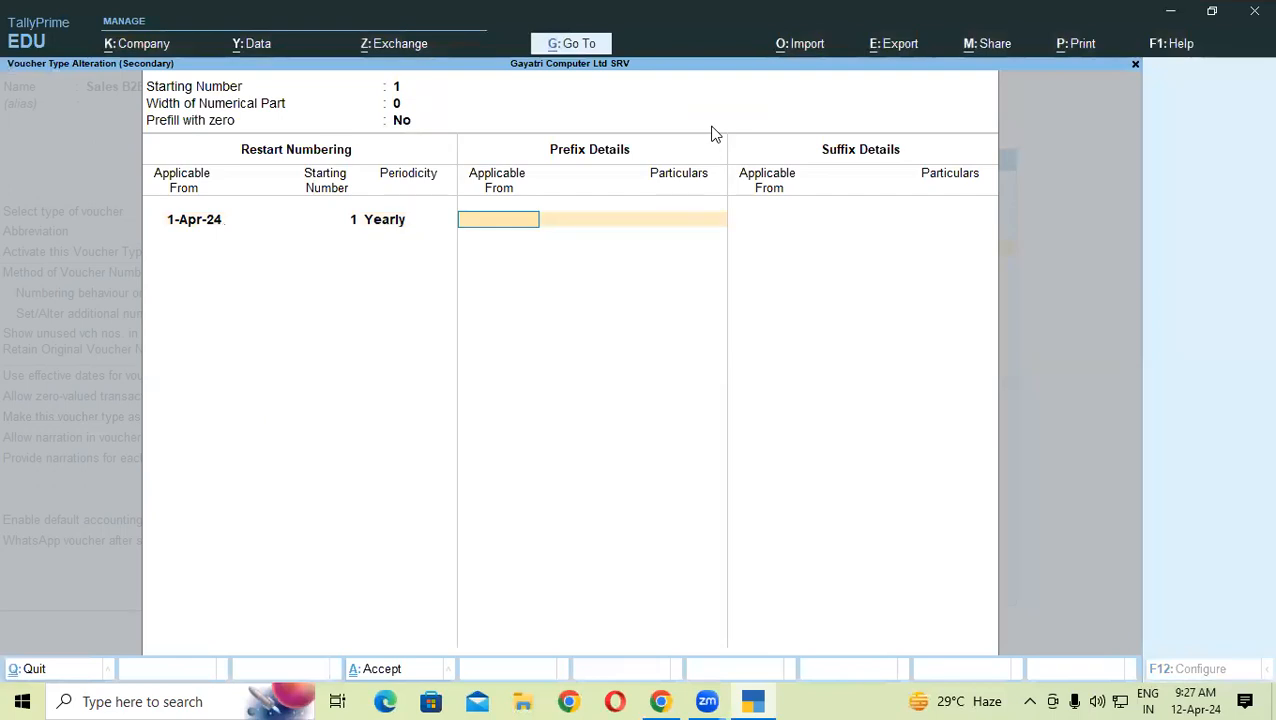
- Leave the prefix and suffix details blank, save the Sales B2B voucher type and return to the Gateway of Tally
key("Return")
key("Return")
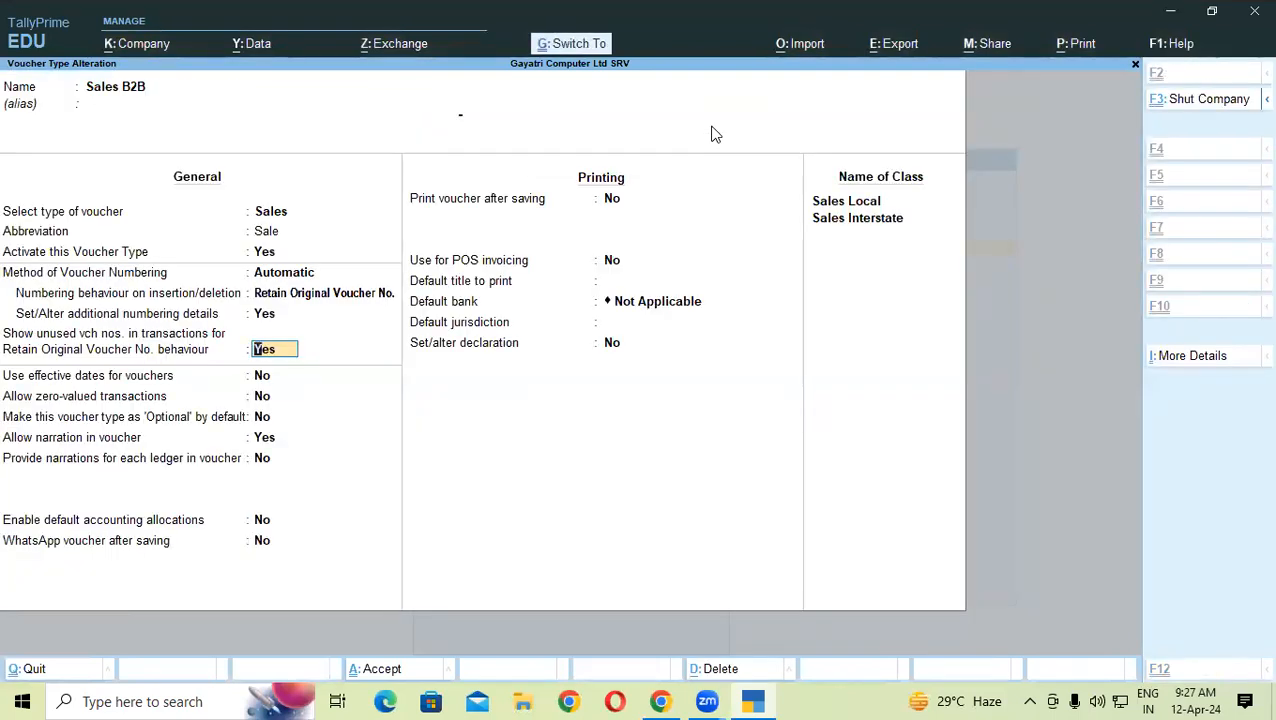
key("ctrl+a")
key("Escape")
key("Escape")
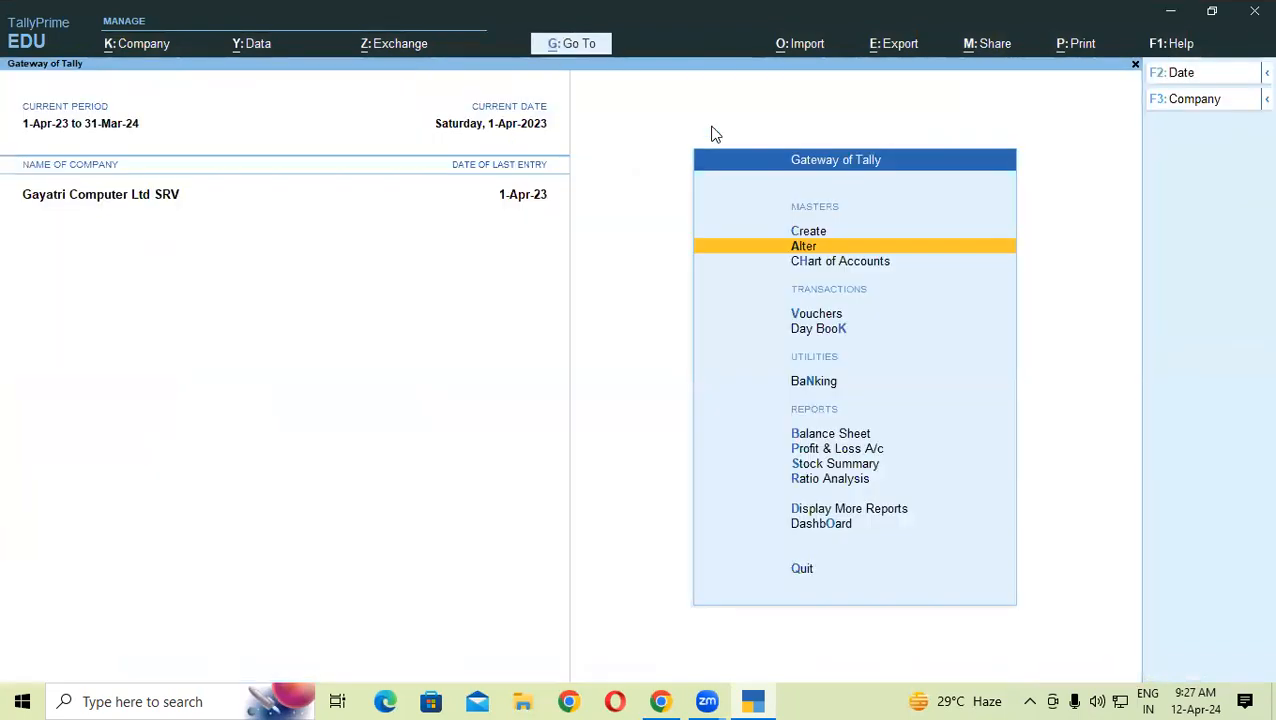
- Recheck the voucher number on a new Sales B2B voucher with class Sales Local, leaving it without saving
key("v")
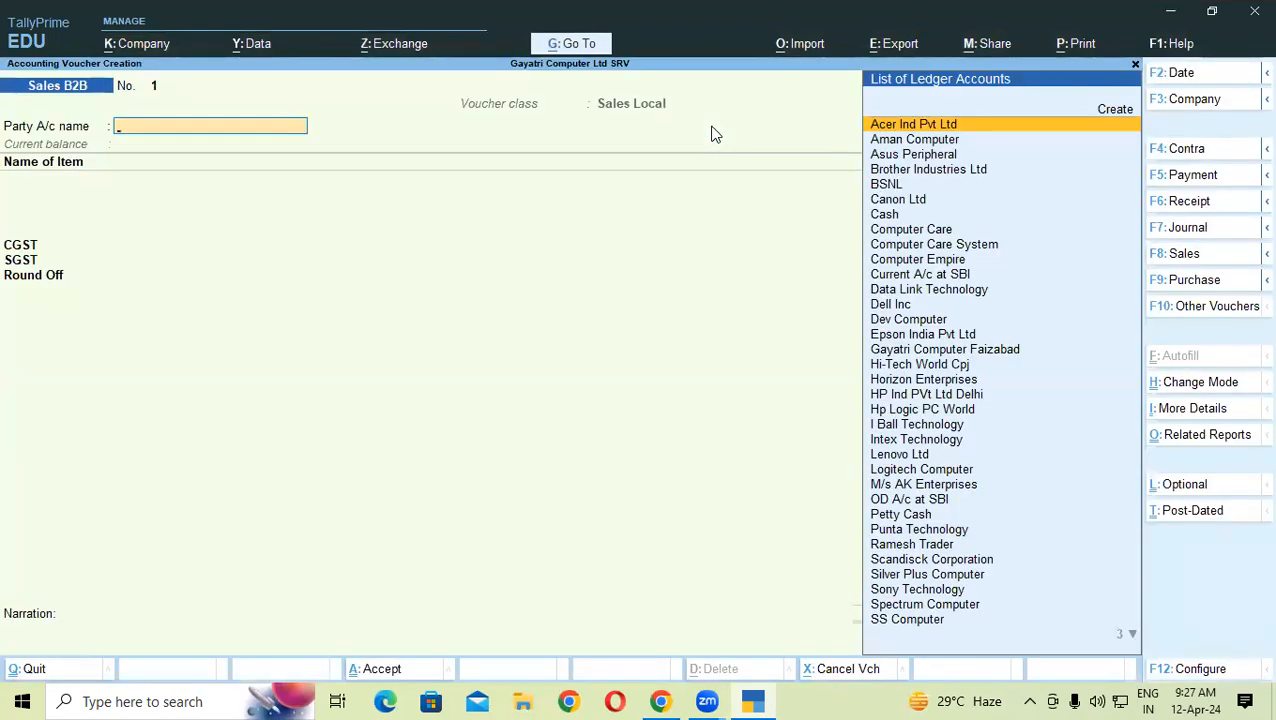
key("F9")
key("F8")
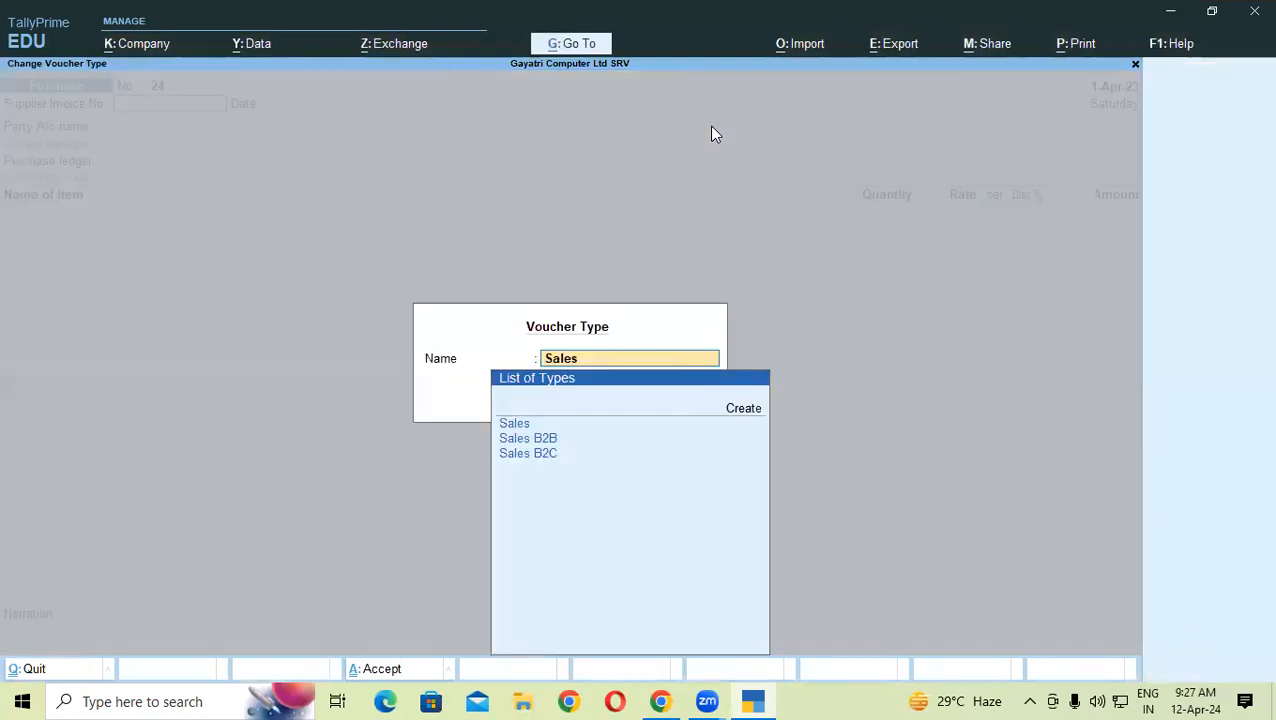
key("Down")
key("Down")
key("Return")
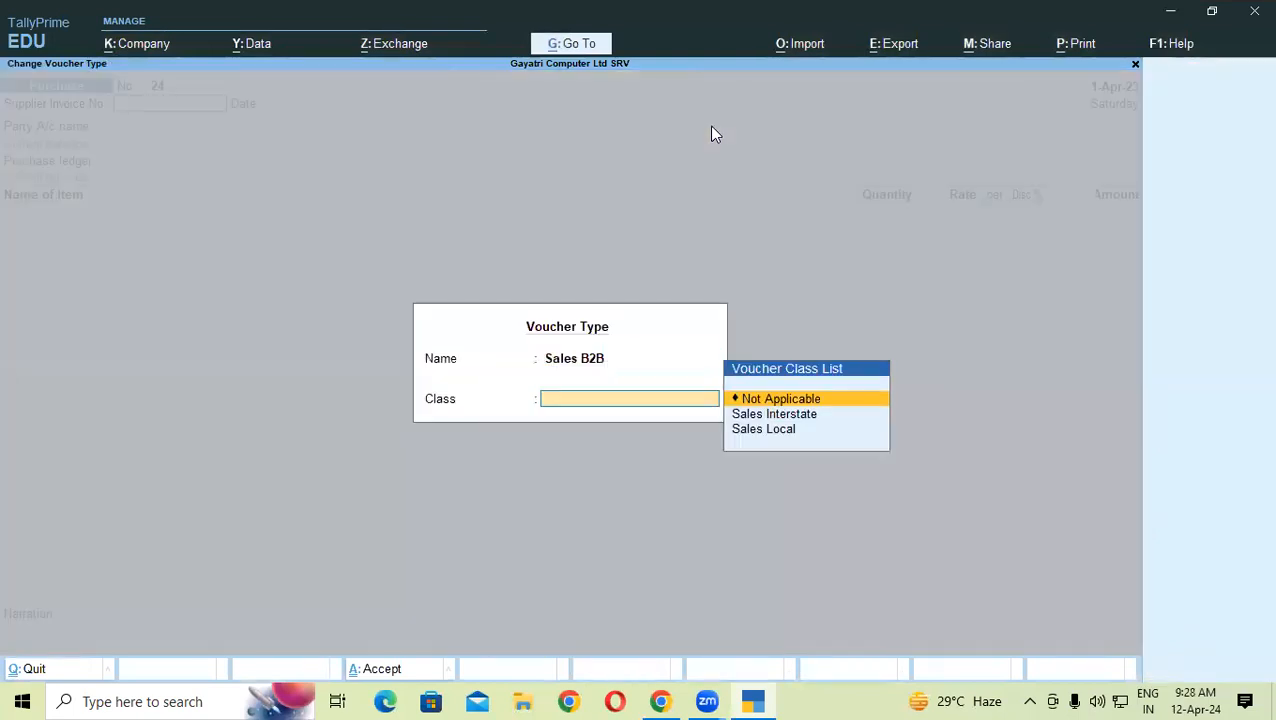
key("Down")
key("Down")
key("Return")
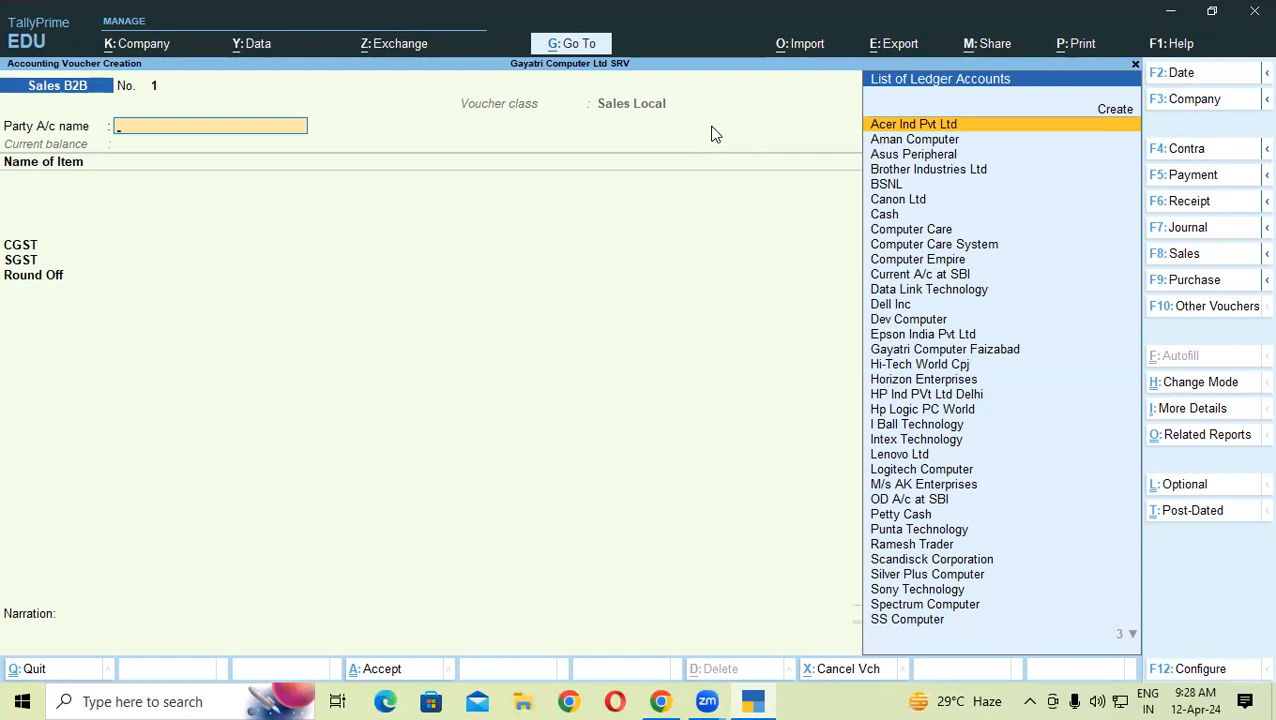
key("Escape")
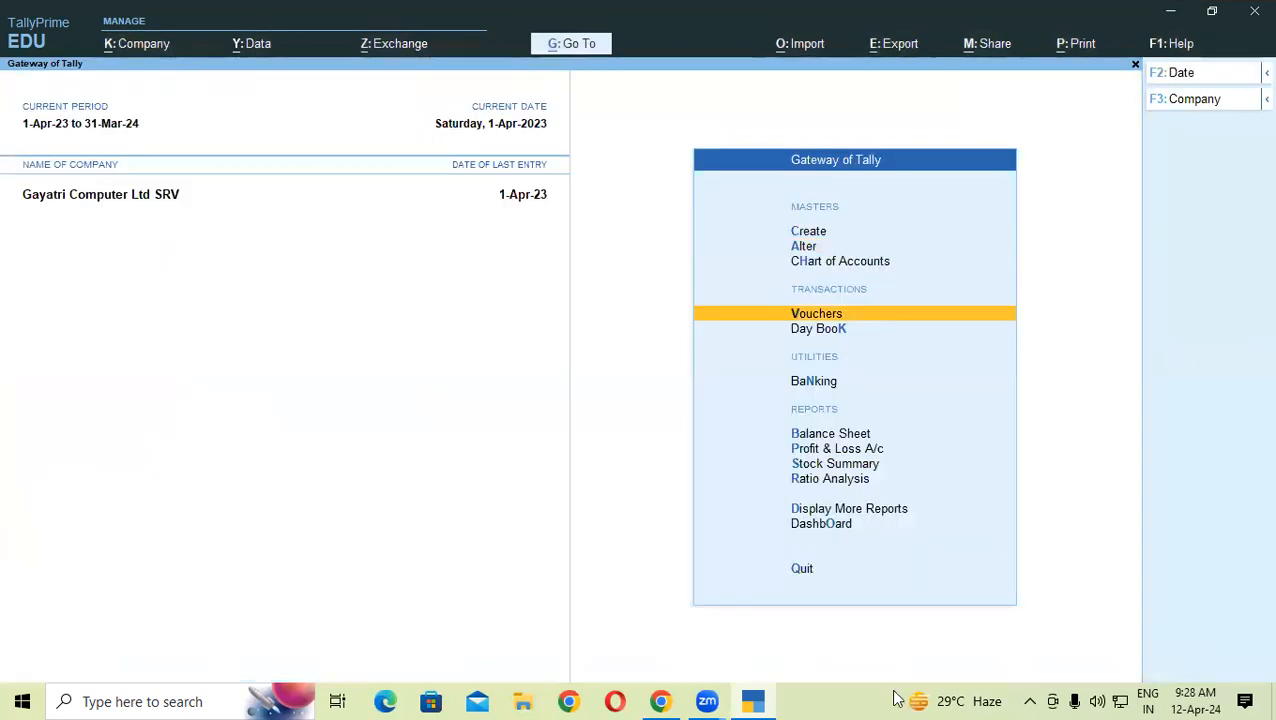
- Reopen the Sales B2B voucher type for alteration, keep Automatic numbering with Retain Original Voucher No., and enable its additional numbering details
left_click(805, 247)
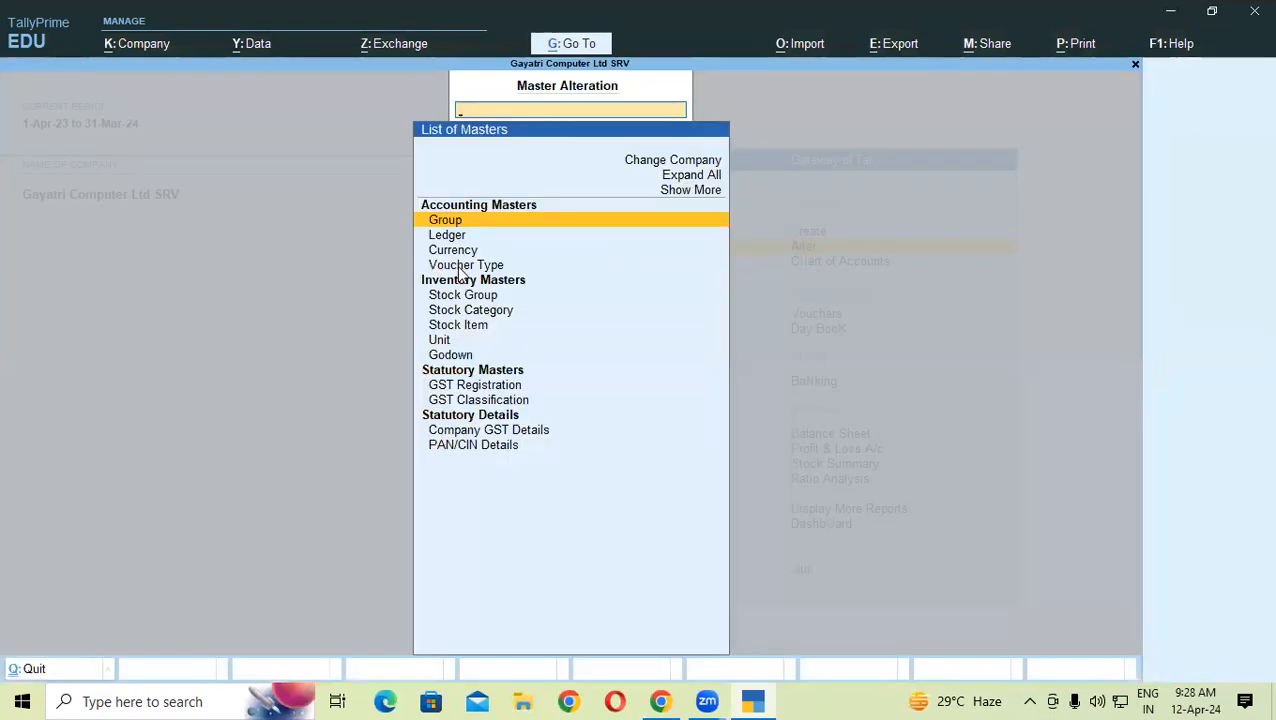
left_click(462, 266)
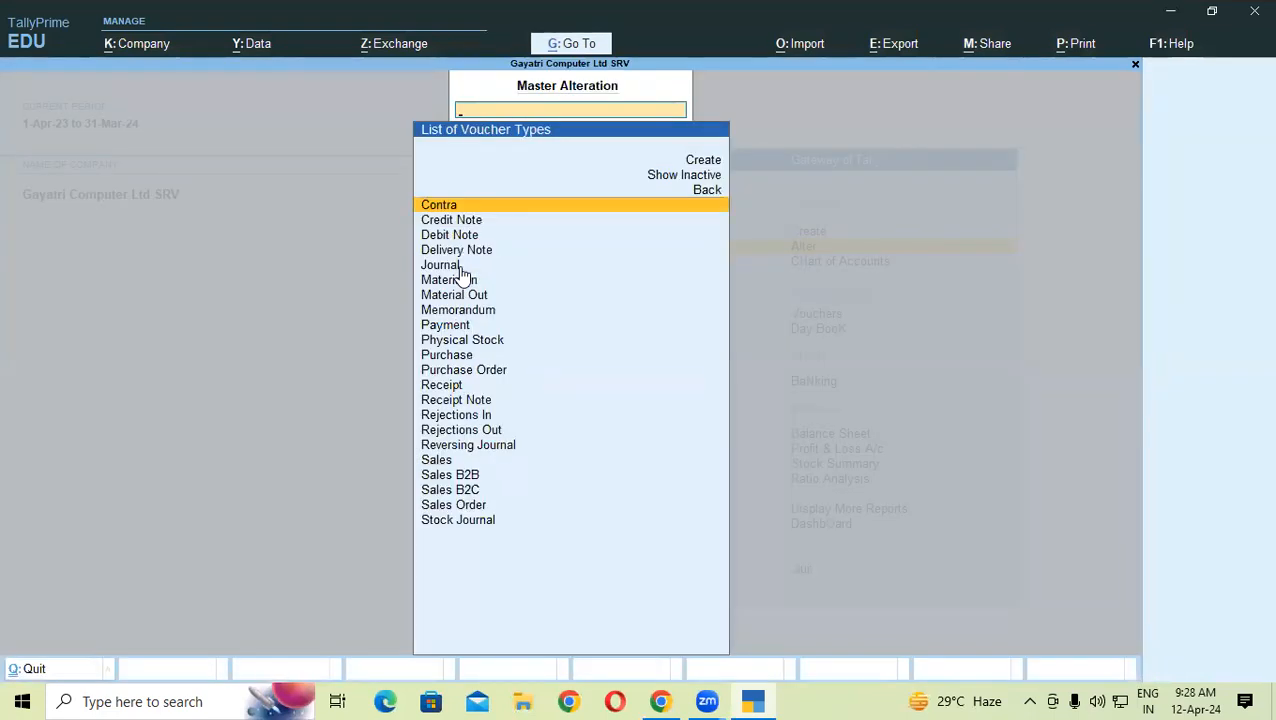
key("Down")
key("Down")
key("Down")
key("Down")
key("Down")
key("Down")
key("Down")
key("Down")
key("Down")
key("Down")
key("Down")
key("Down")
key("Down")
key("Down")
key("Down")
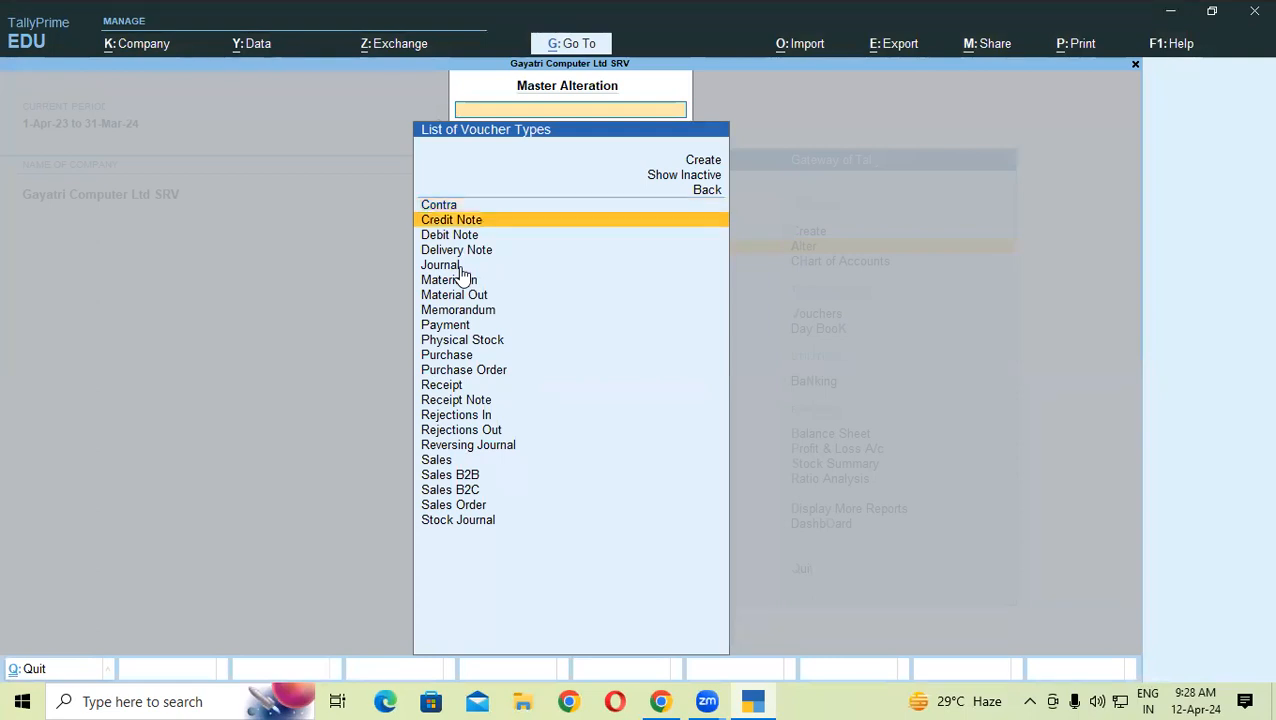
key("Down")
key("Down")
key("Down")
key("Down")
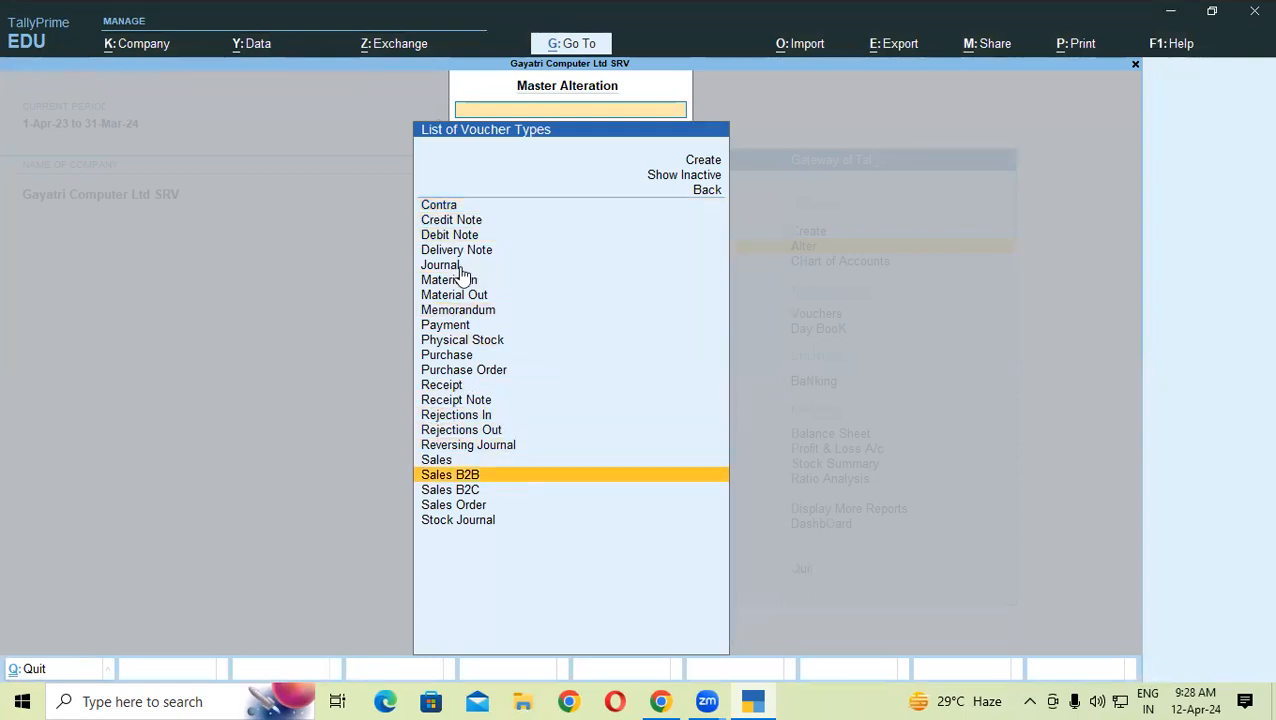
key("Return")
key("Return")
key("Return")
key("Return")
key("Return")
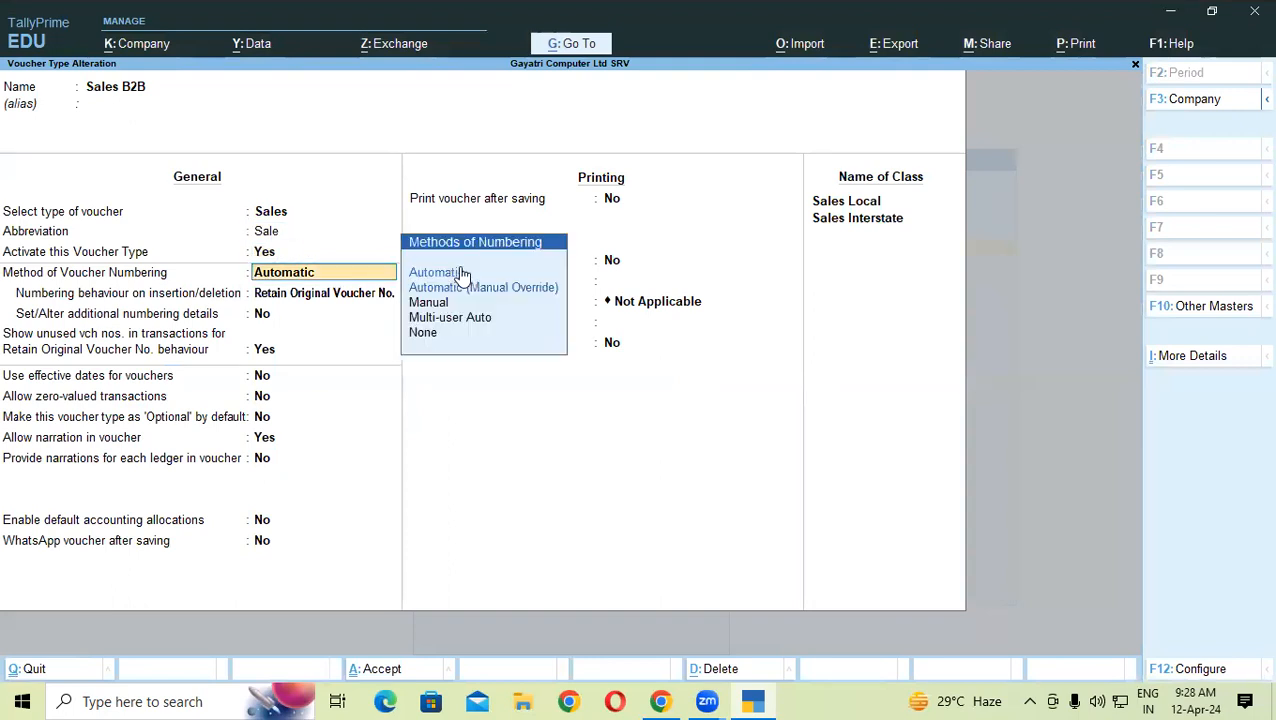
key("Return")
key("Return")
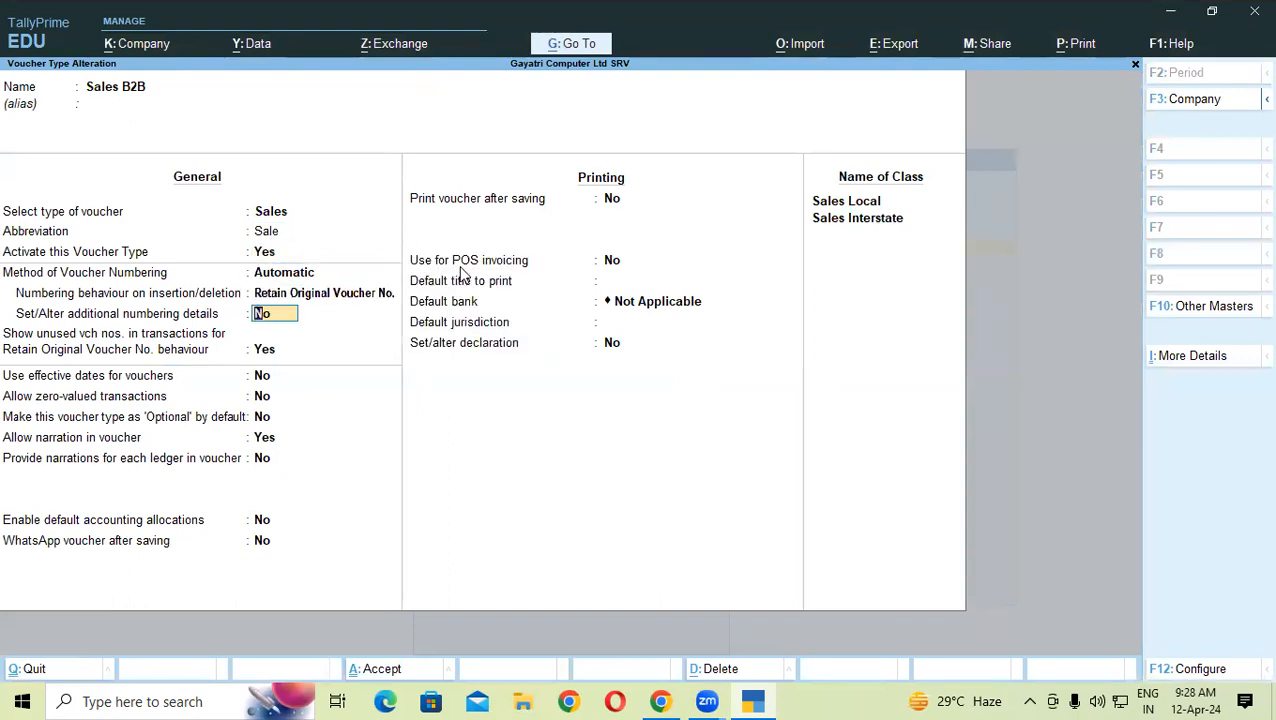
type("y")
key("Return")
key("Return")
key("Return")
key("Return")
key("Return")
type("001")
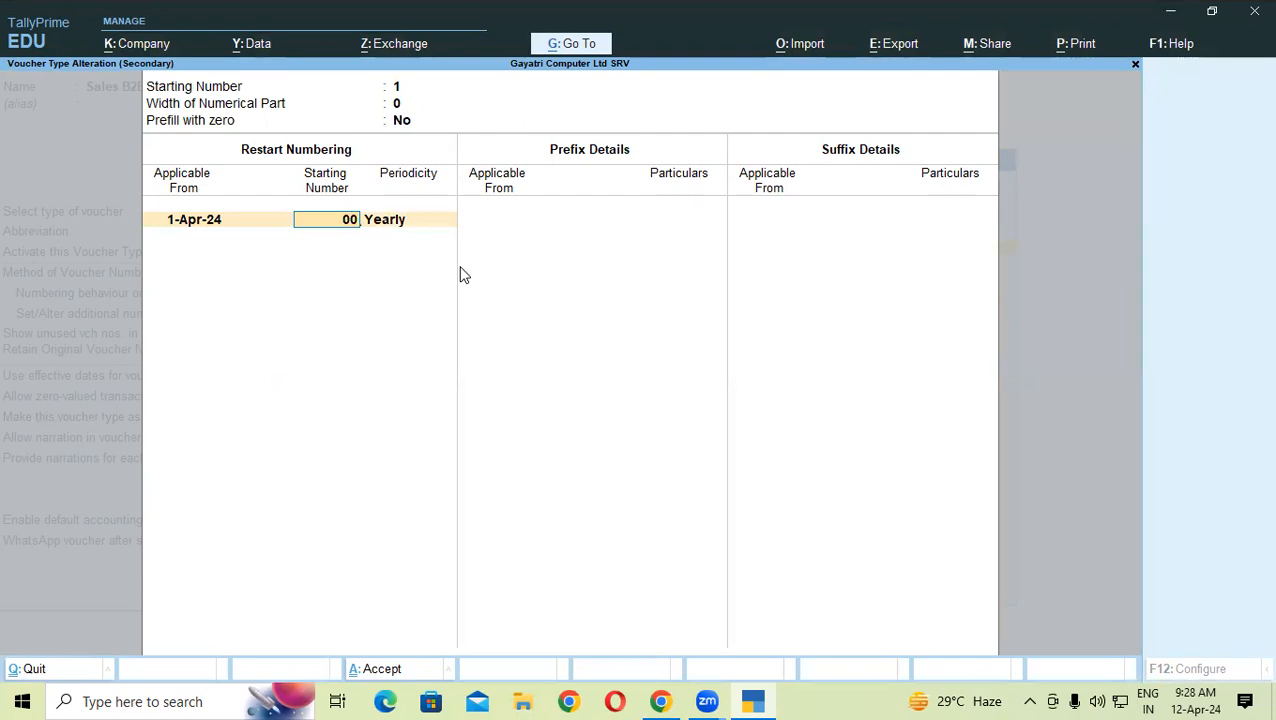
key("Return")
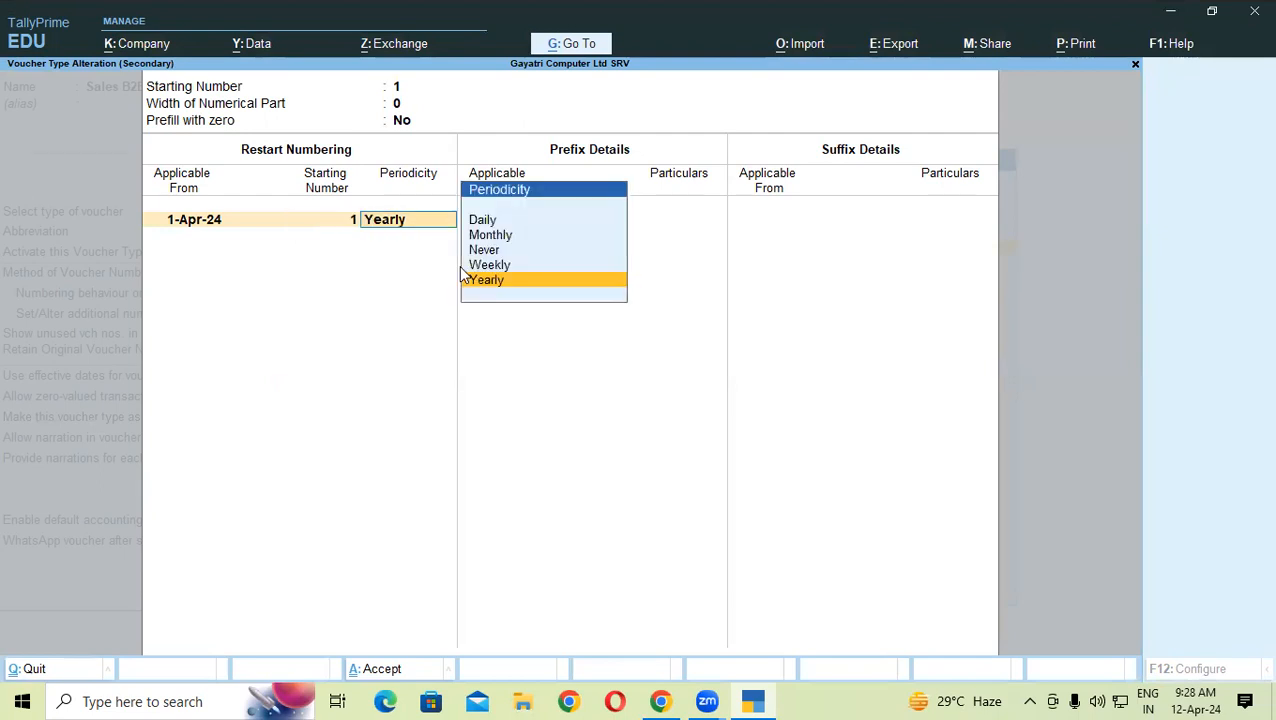
key("Return")
key("Return")
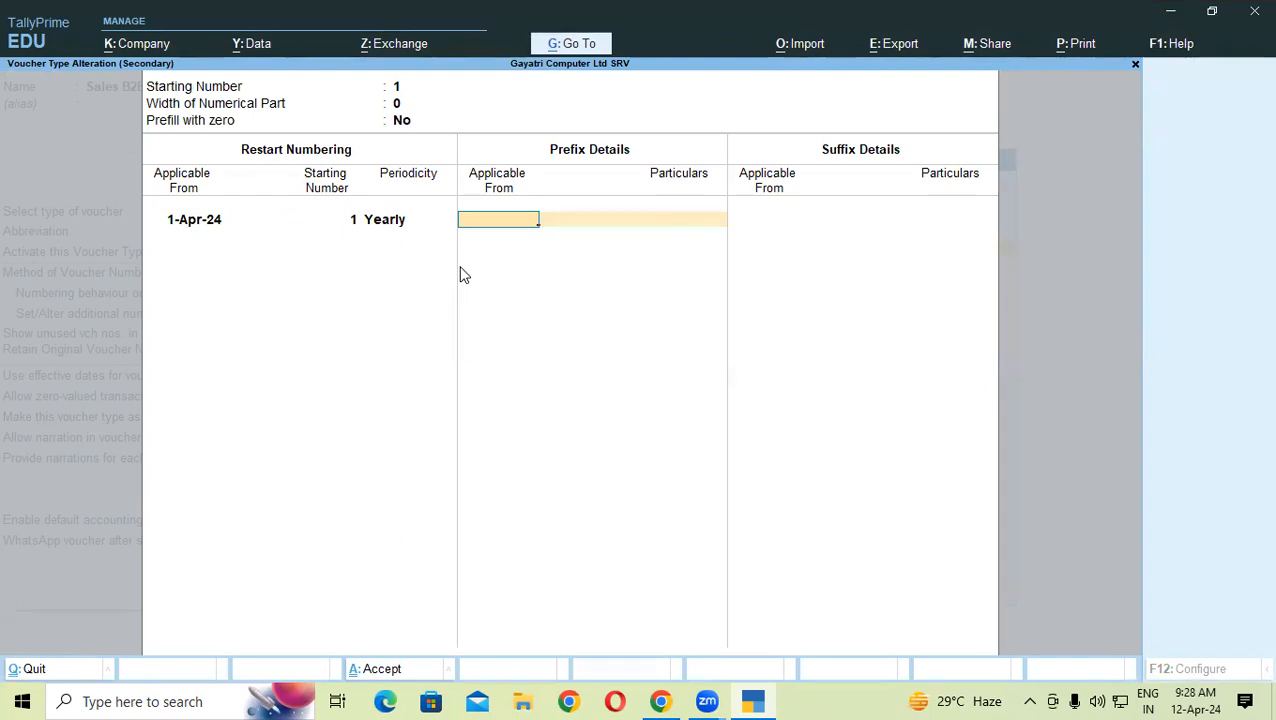
type("b")
key("BackSpace")
type("B2B")
key("BackSpace")
key("BackSpace")
key("BackSpace")
key("BackSpace")
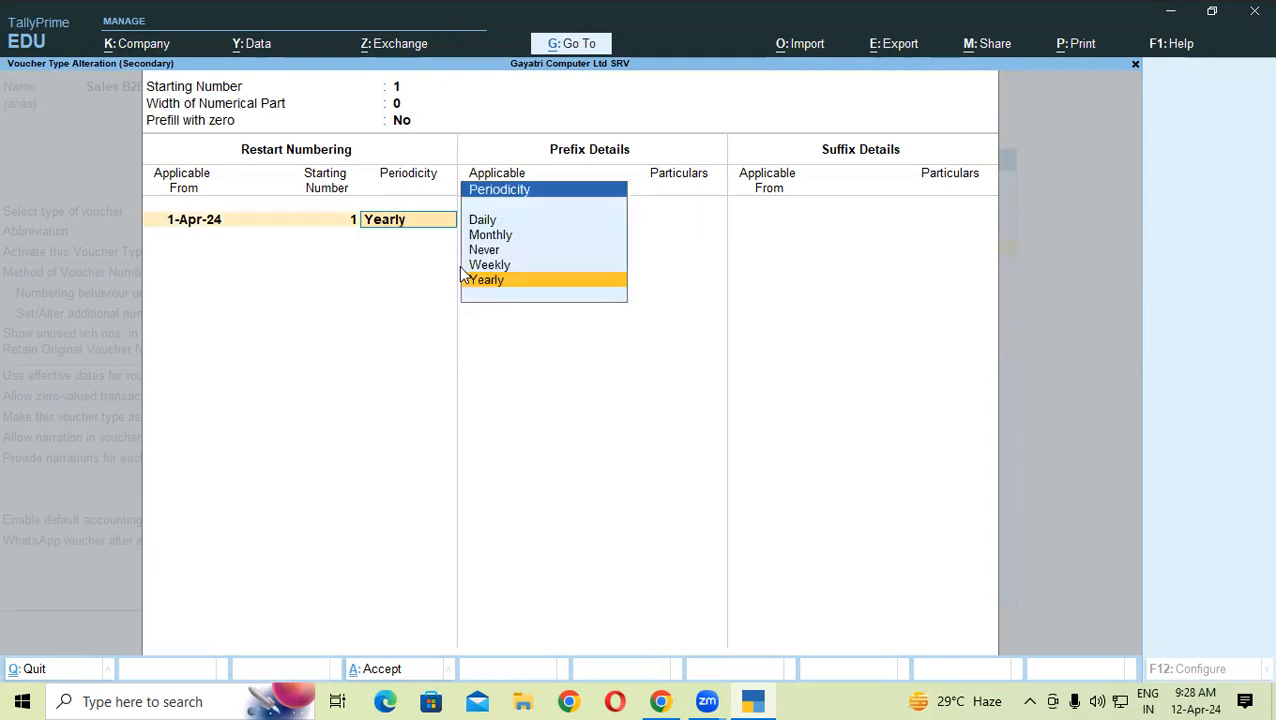
key("Return")
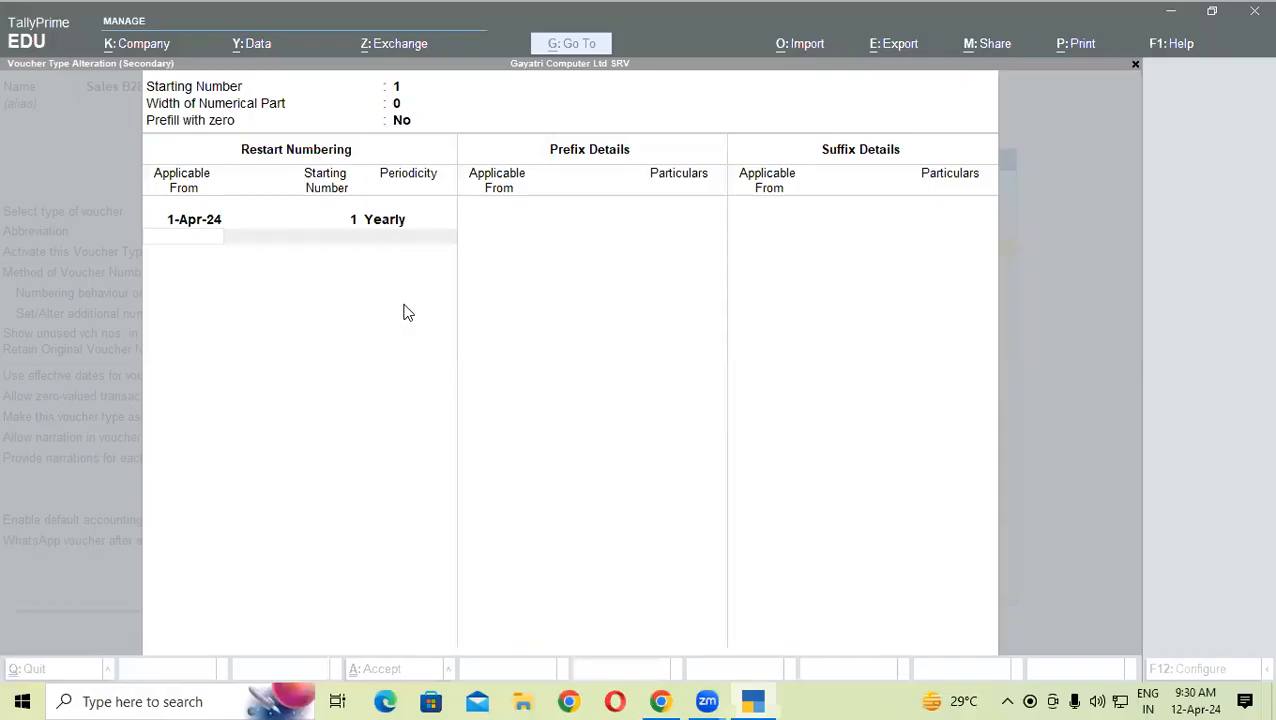
left_click(222, 219)
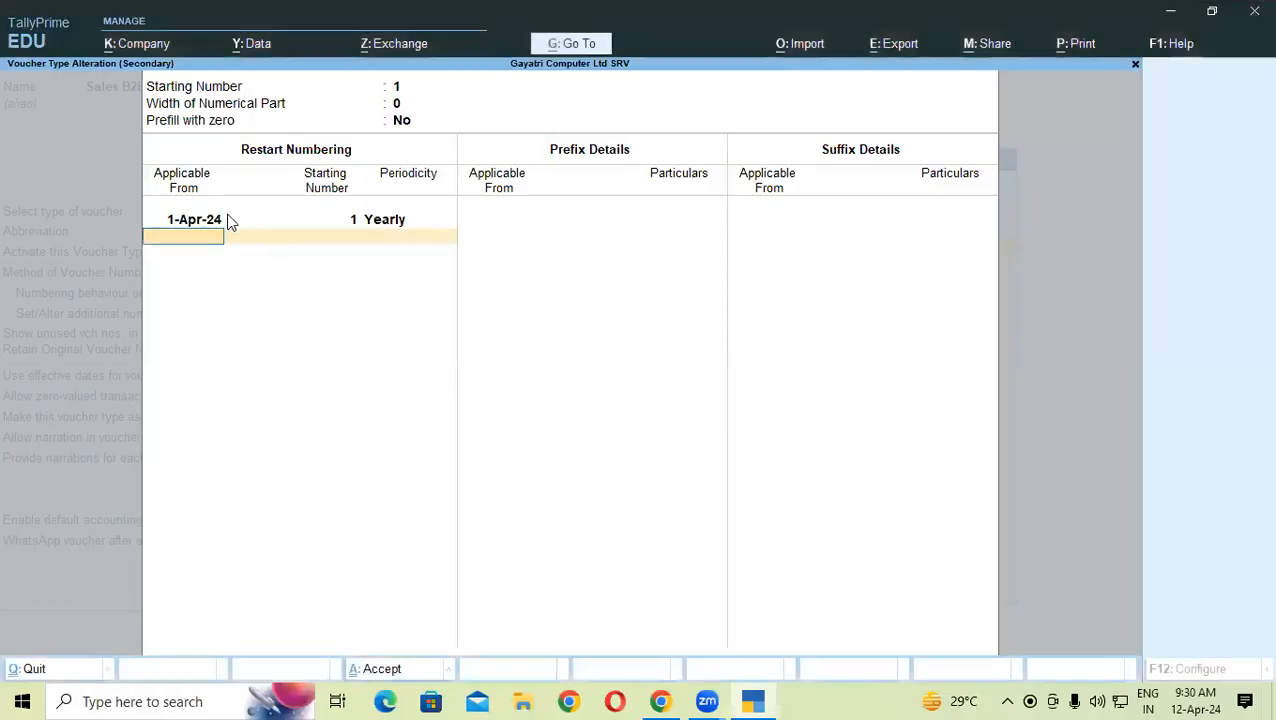
key("Escape")
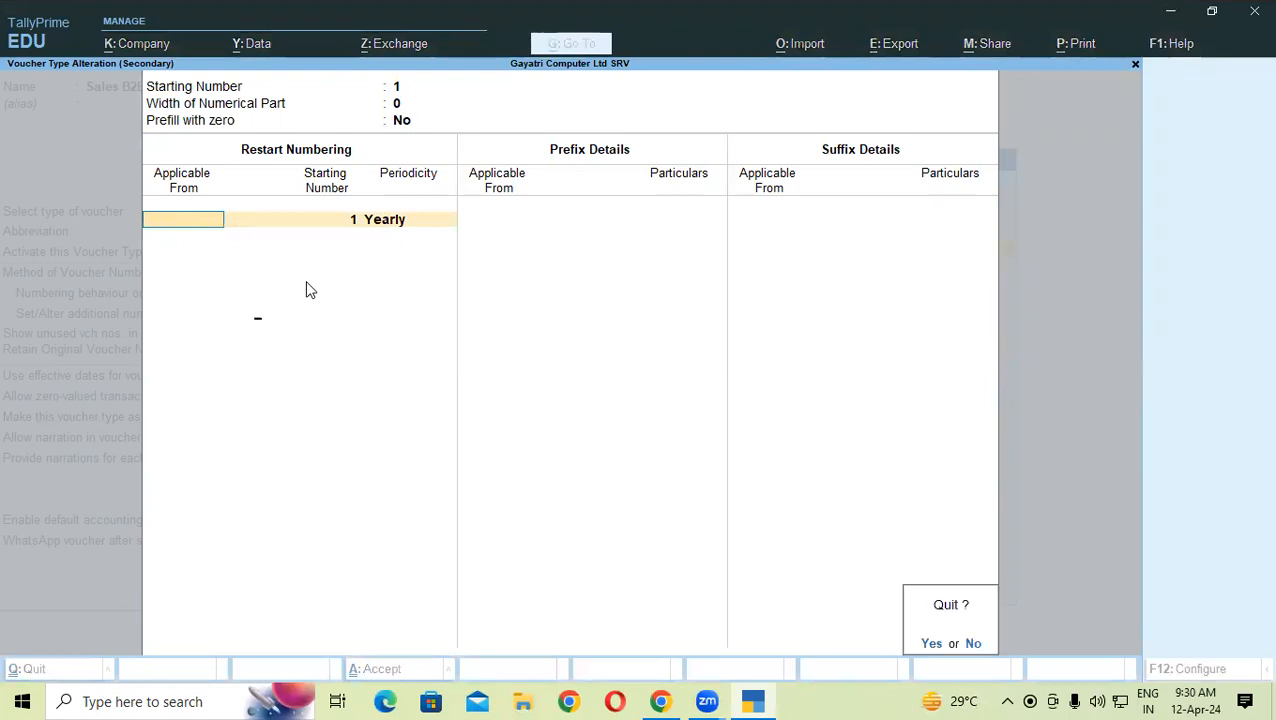
key("Return")
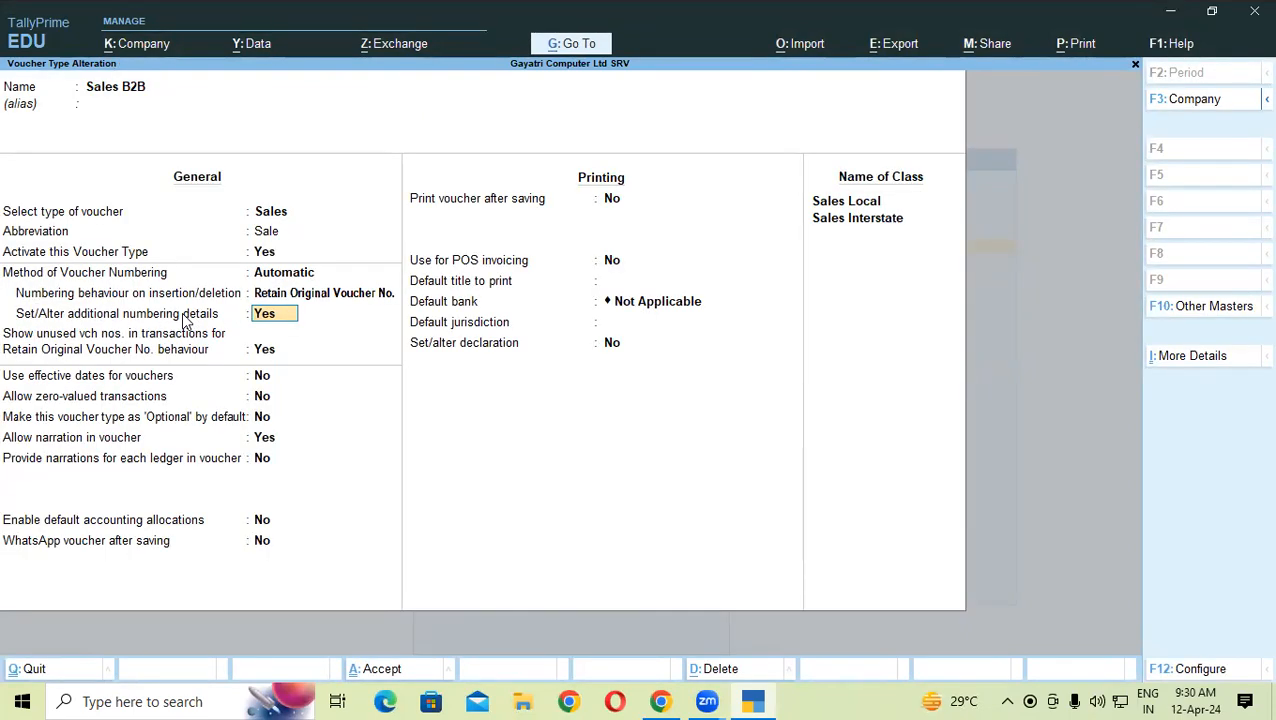
- Reopen the additional numbering details, keeping starting number 1, width 0, no zero prefill and the yearly restart entry from 1-Apr-24
key("Return")
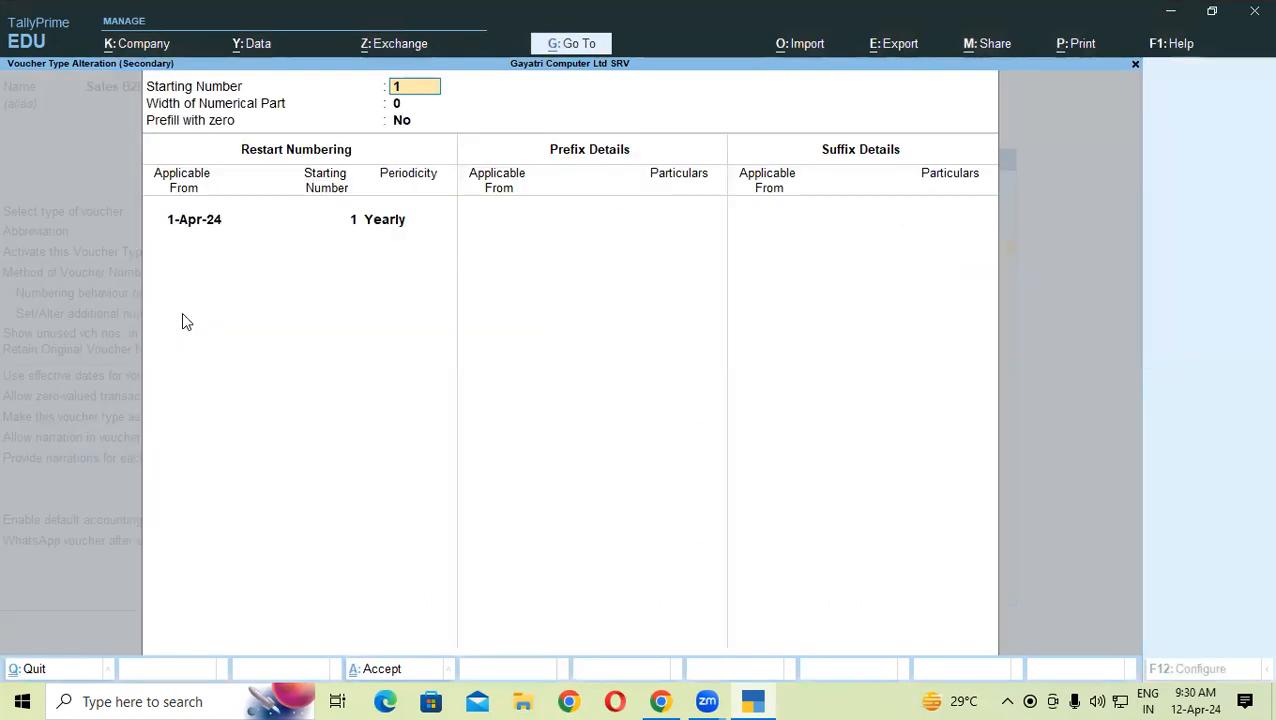
key("Return")
key("Return")
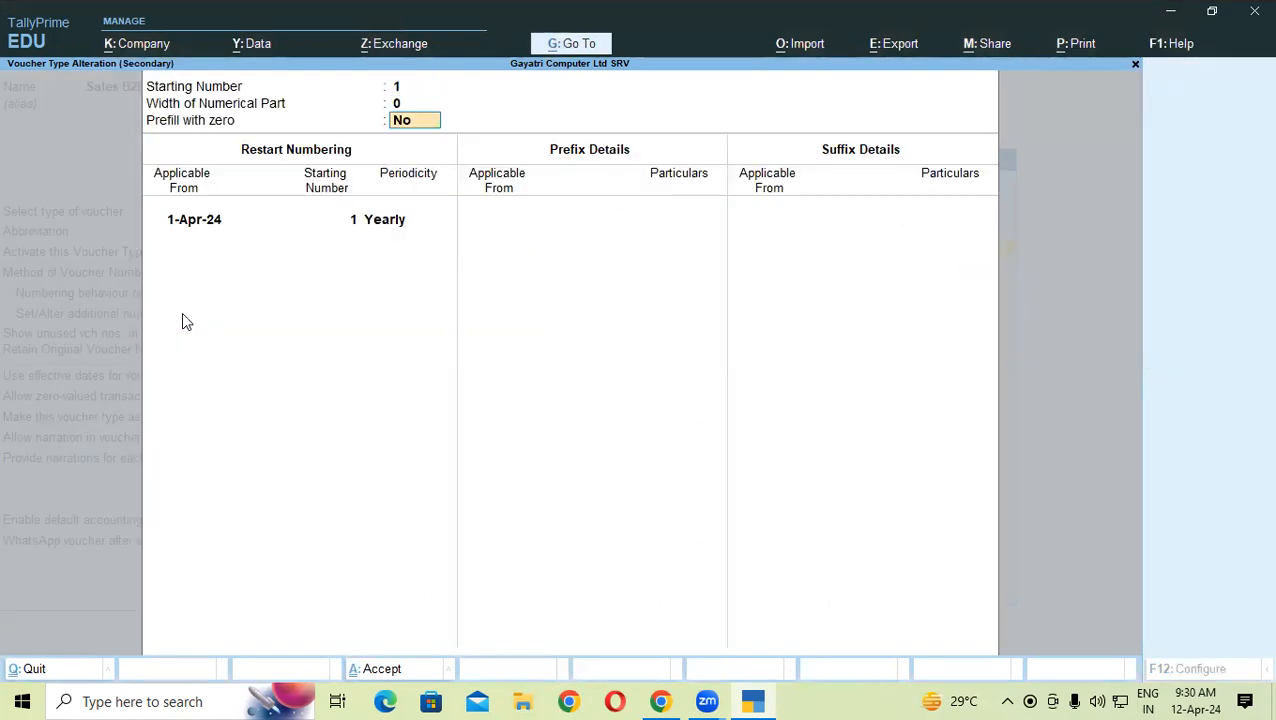
key("Return")
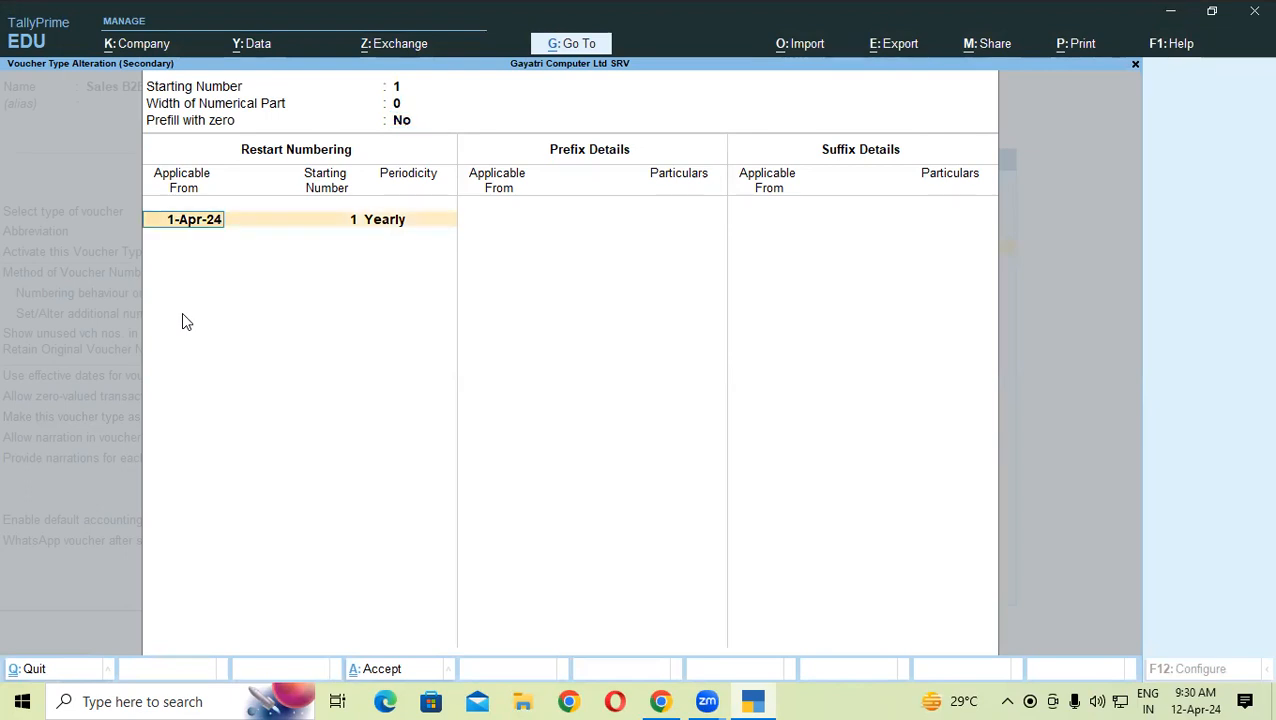
key("Return")
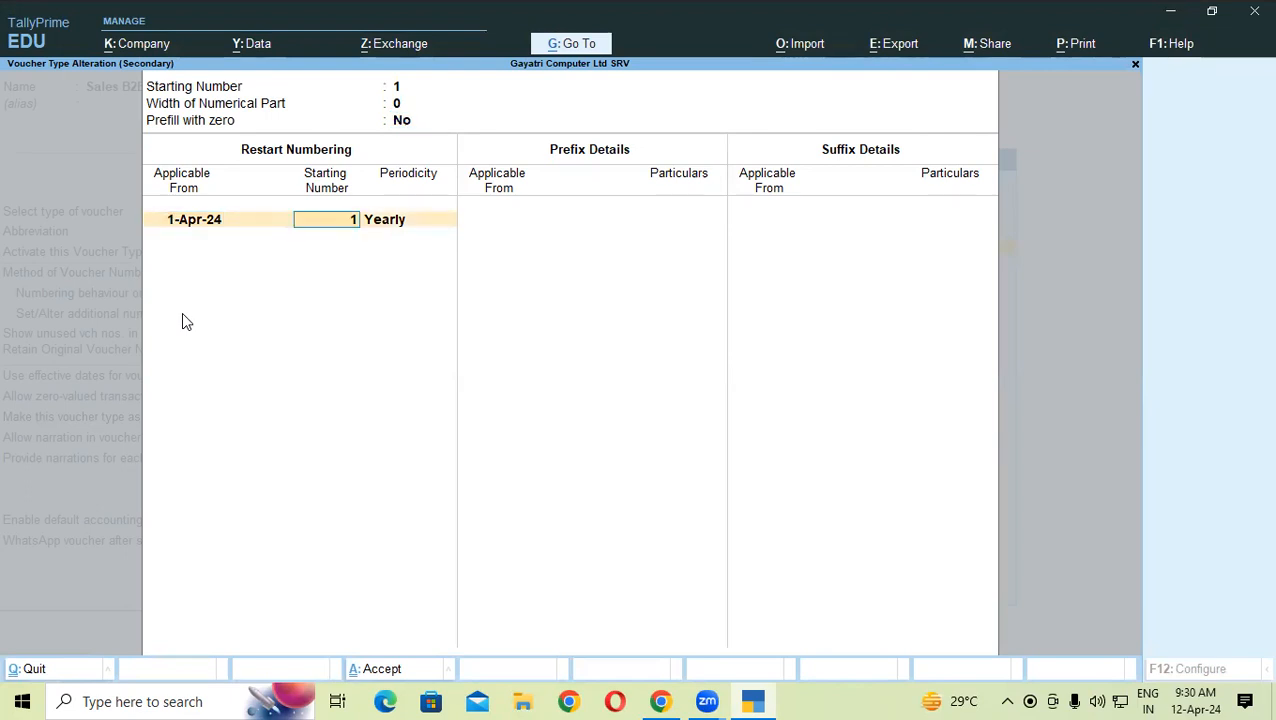
key("Return")
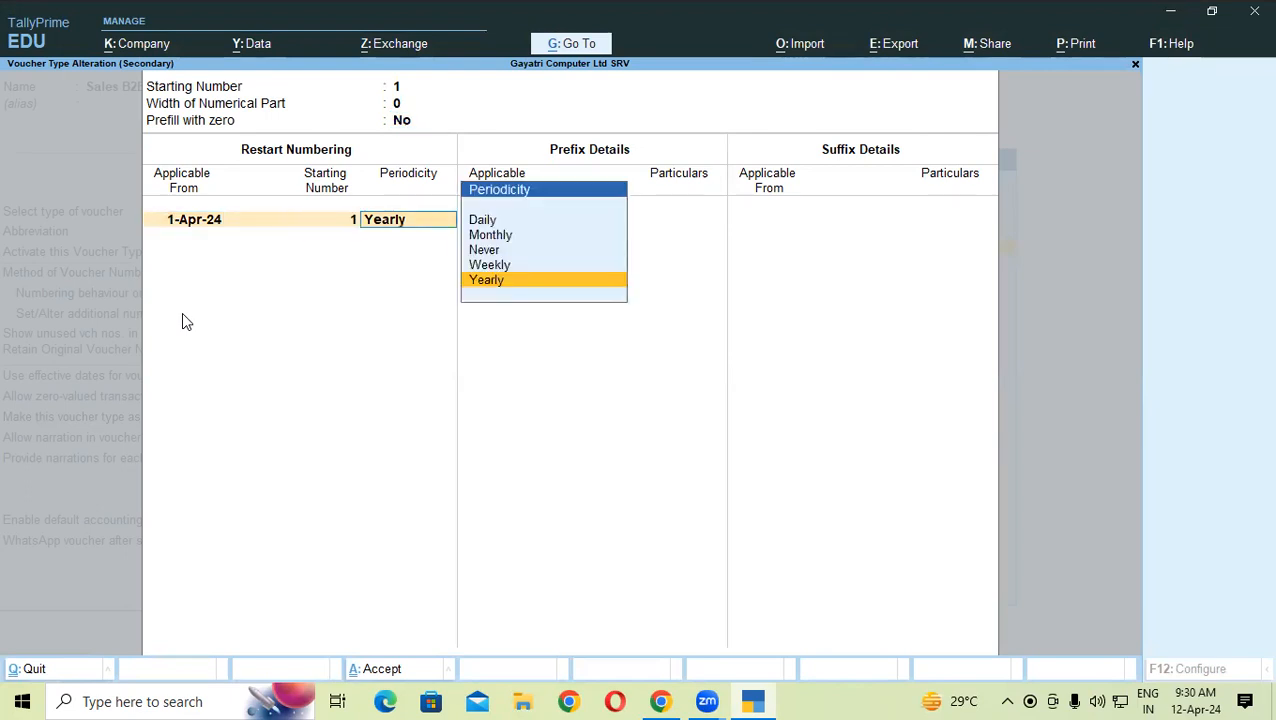
key("Return")
key("Return")
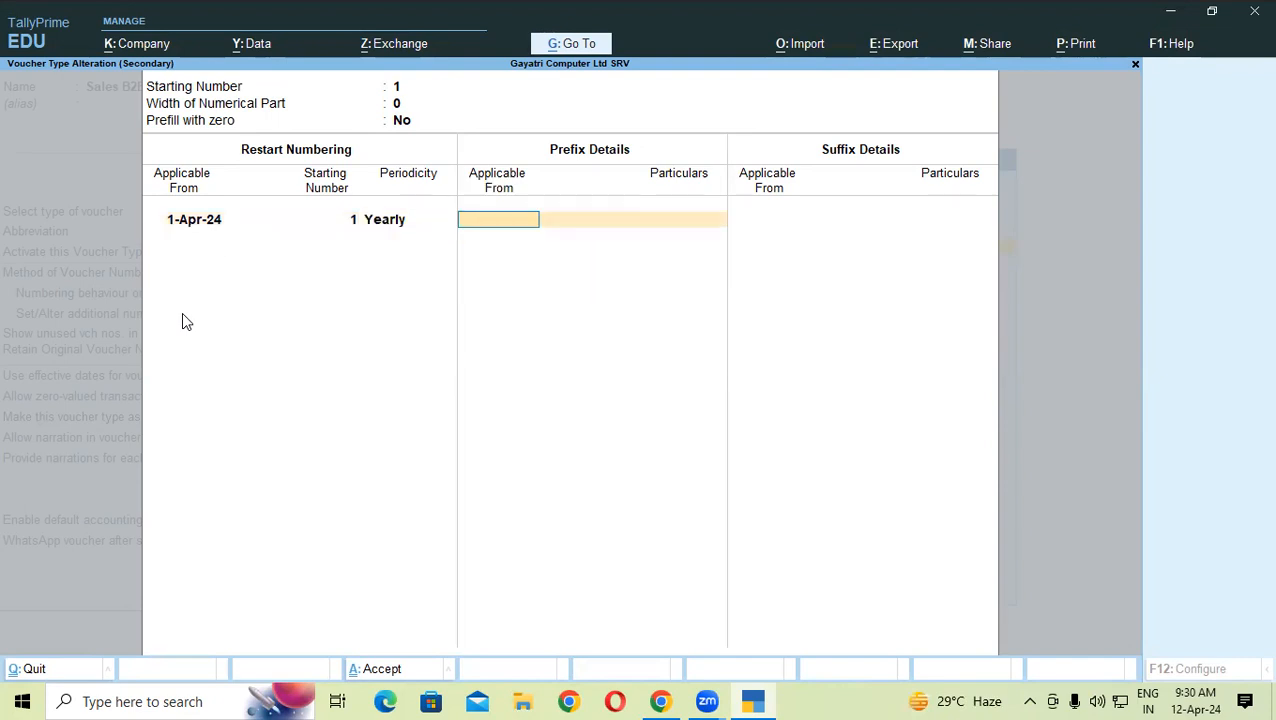
- Add a prefix entry applicable from 1-Apr-24 with the particulars B2B-00
type("1-4-24")
key("Return")
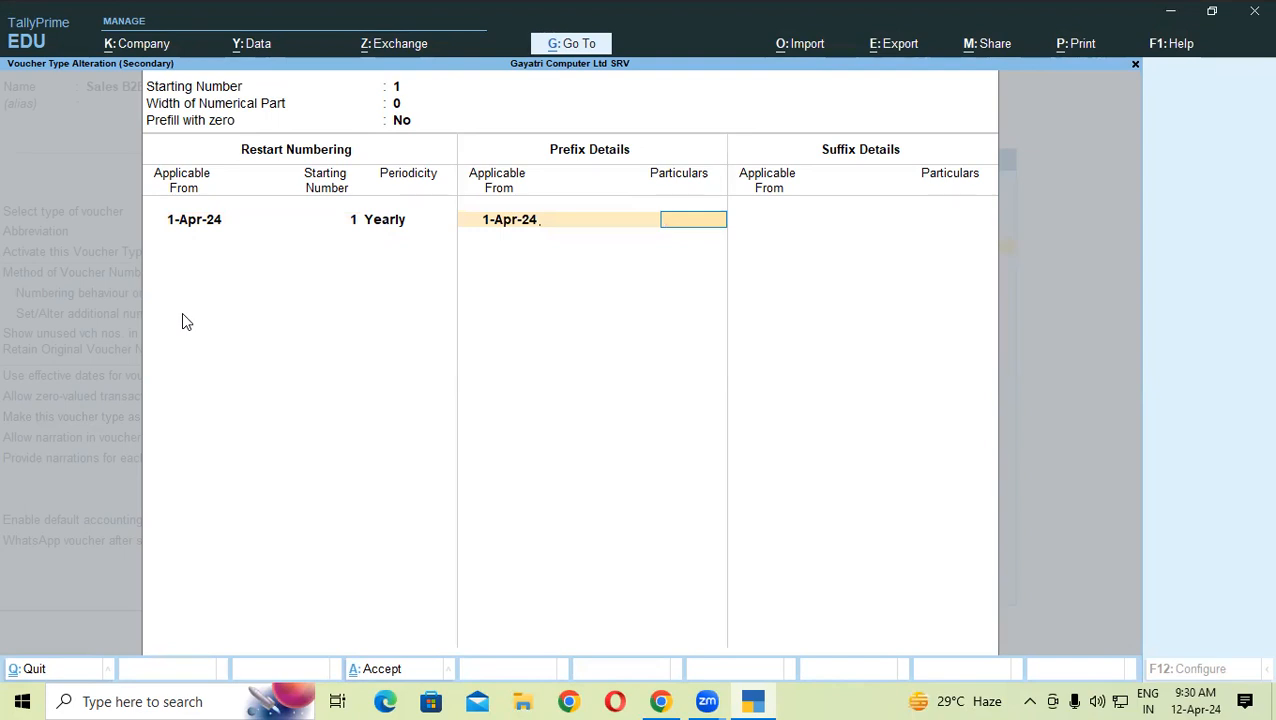
type("B2B")
key("Return")
key("Return")
key("Return")
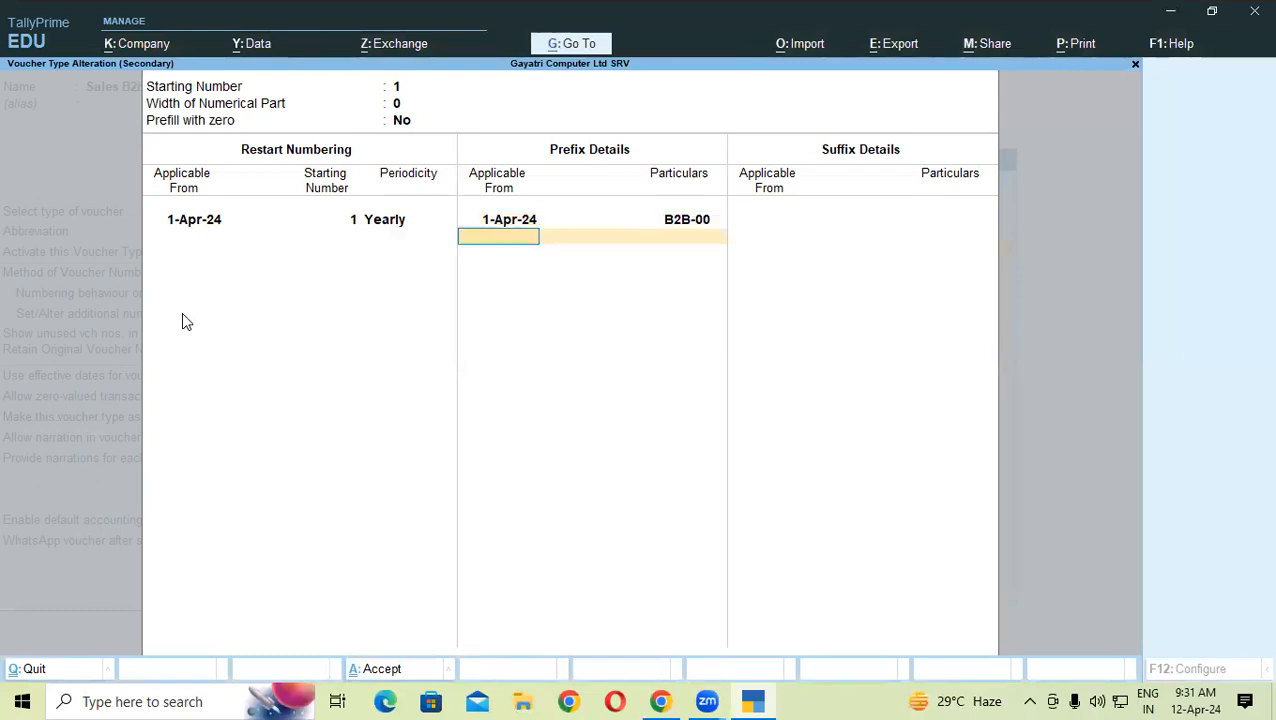
- Leave the suffix details blank, save the Sales B2B voucher type and return to the Gateway of Tally
key("Return")
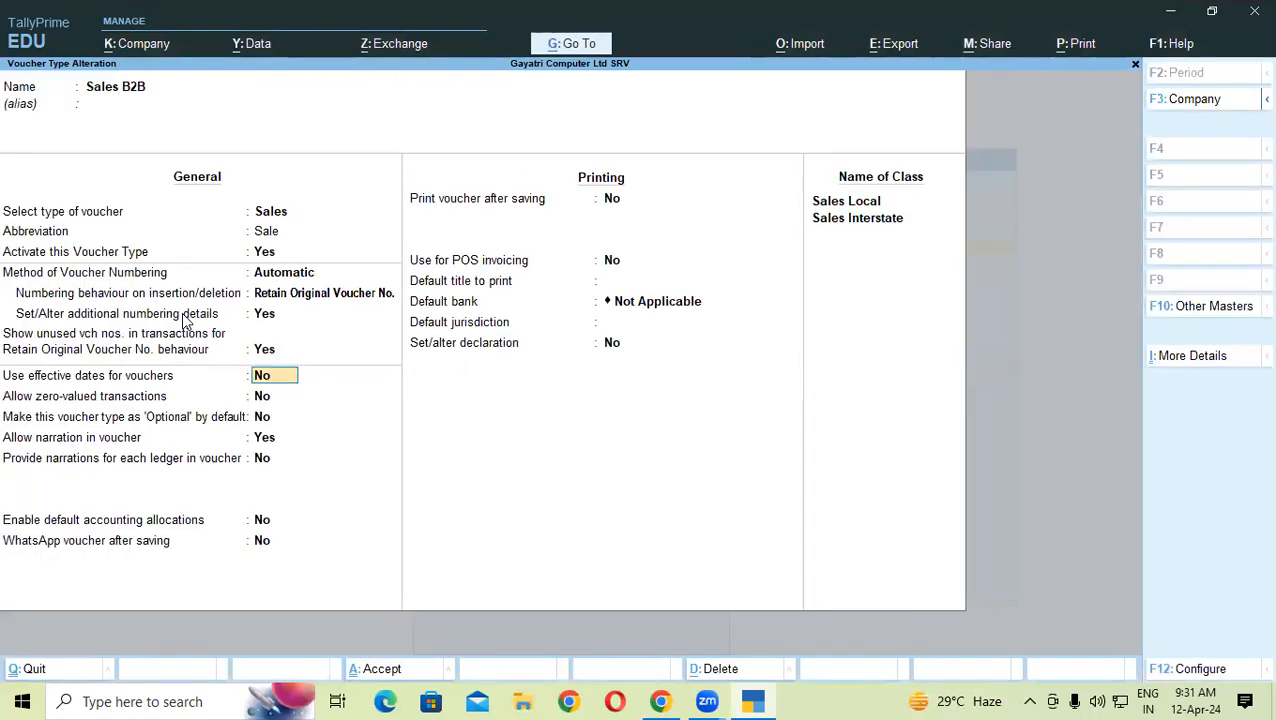
key("ctrl+a")
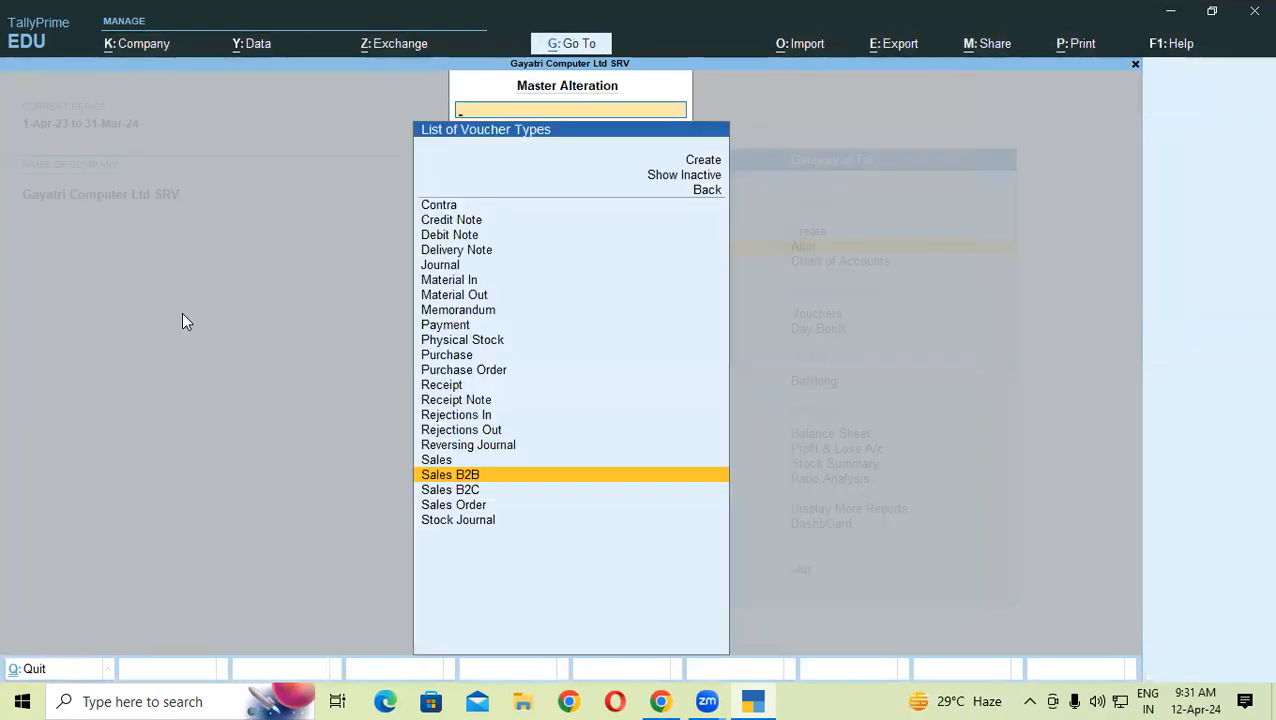
key("Escape")
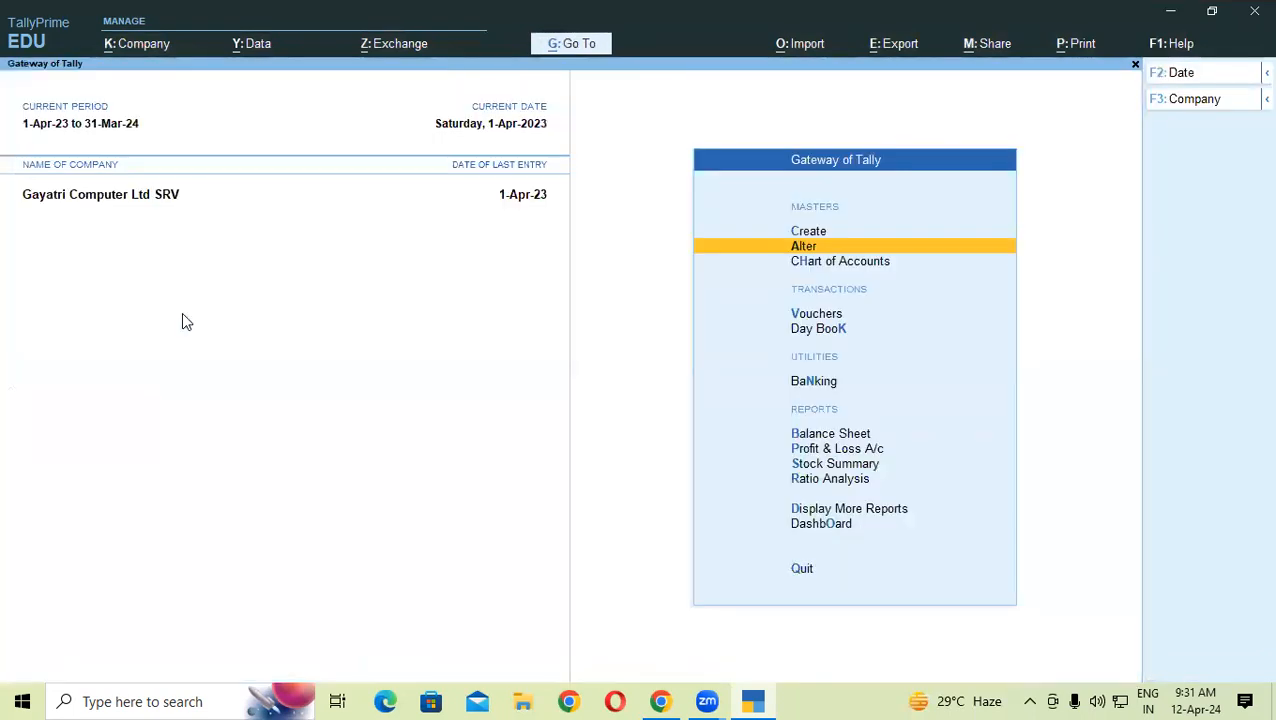
- Check the voucher number on a new Sales B2B voucher with class Sales Local and leave it without saving
key("v")
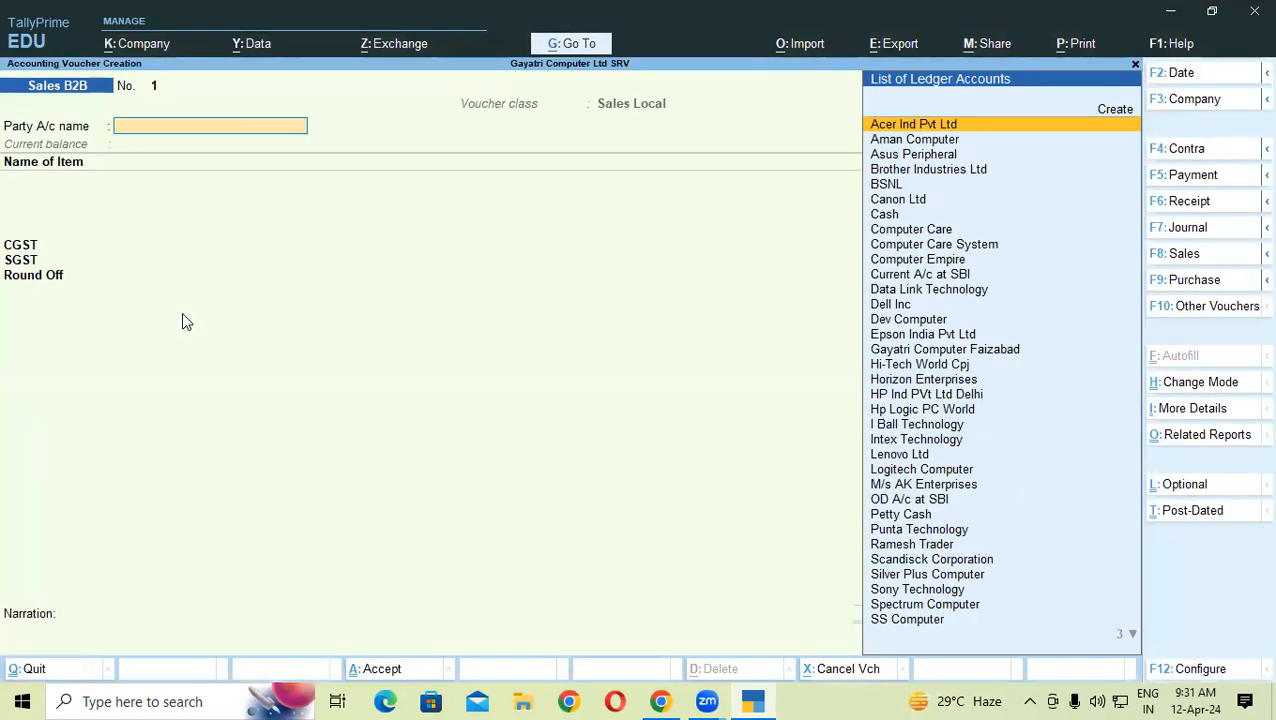
key("F9")
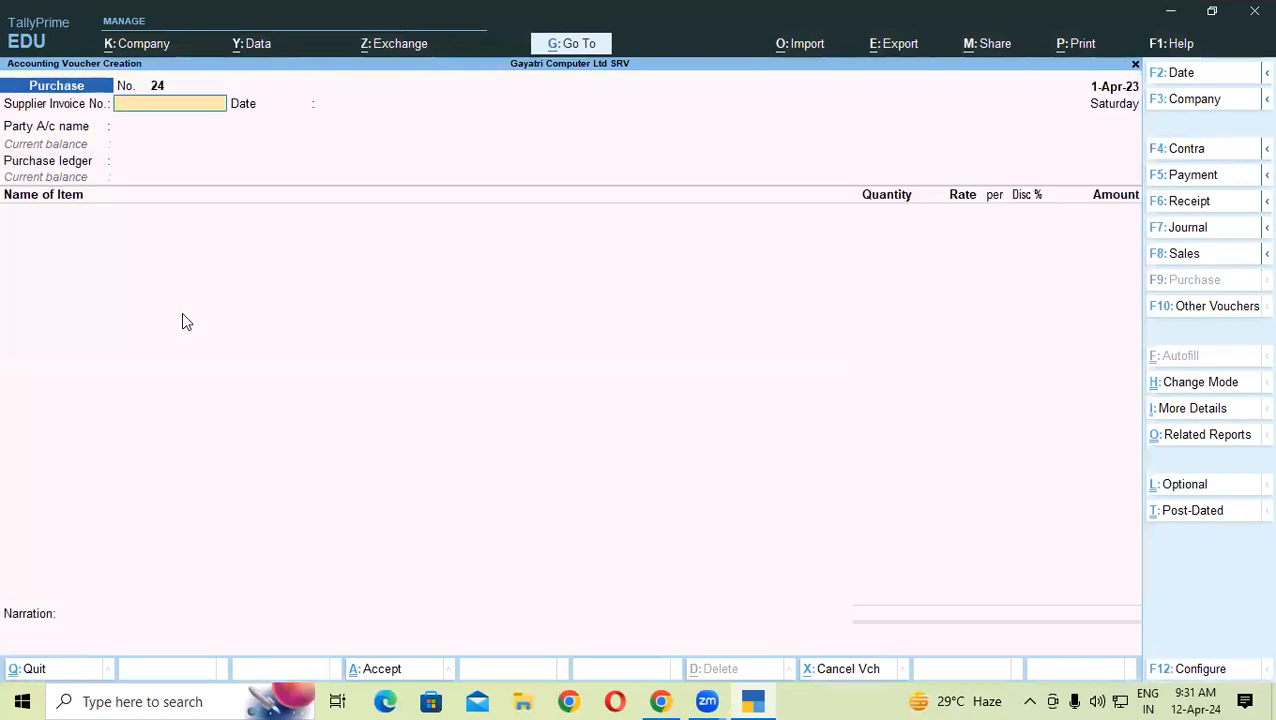
key("F8")
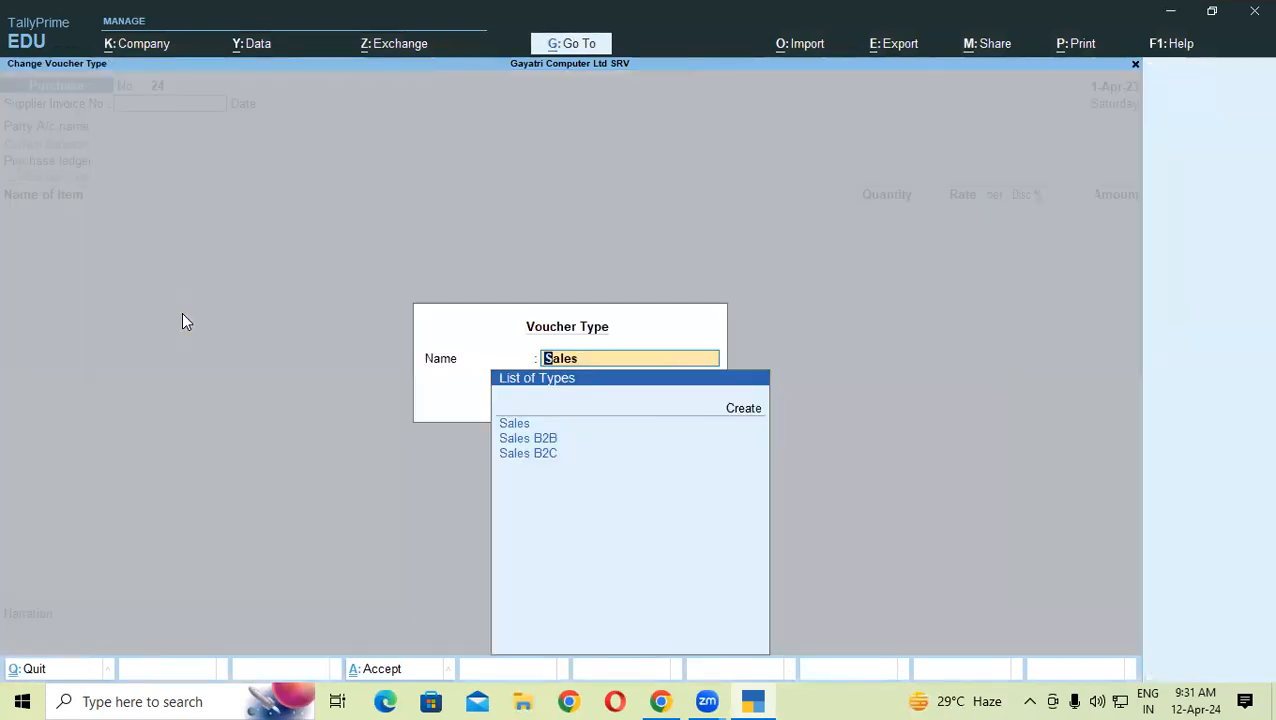
key("Down")
key("Down")
key("Return")
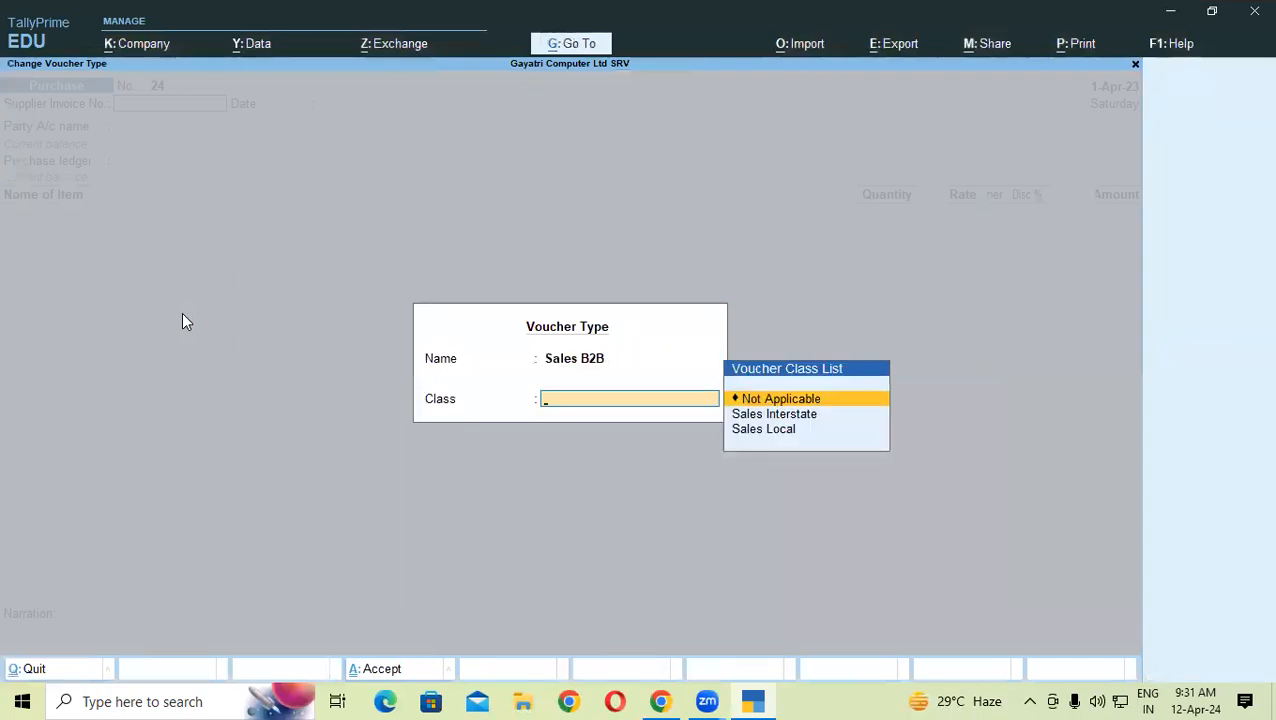
key("Down")
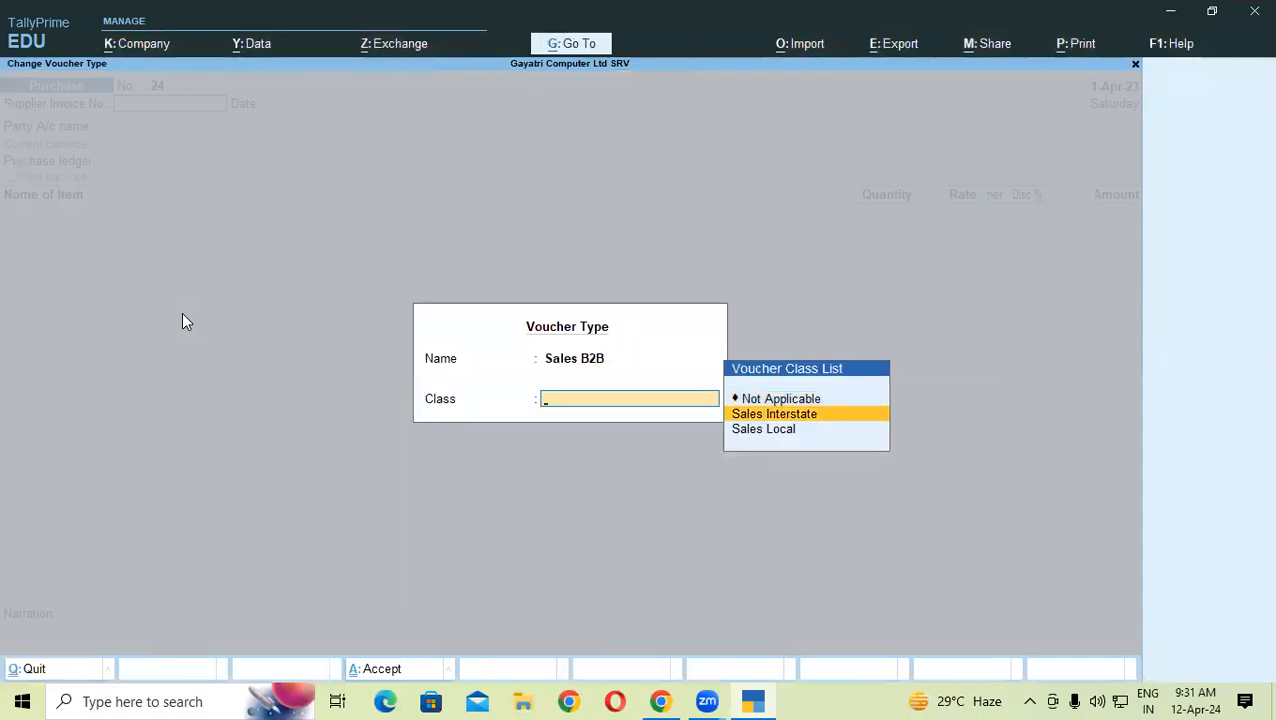
key("Down")
key("Return")
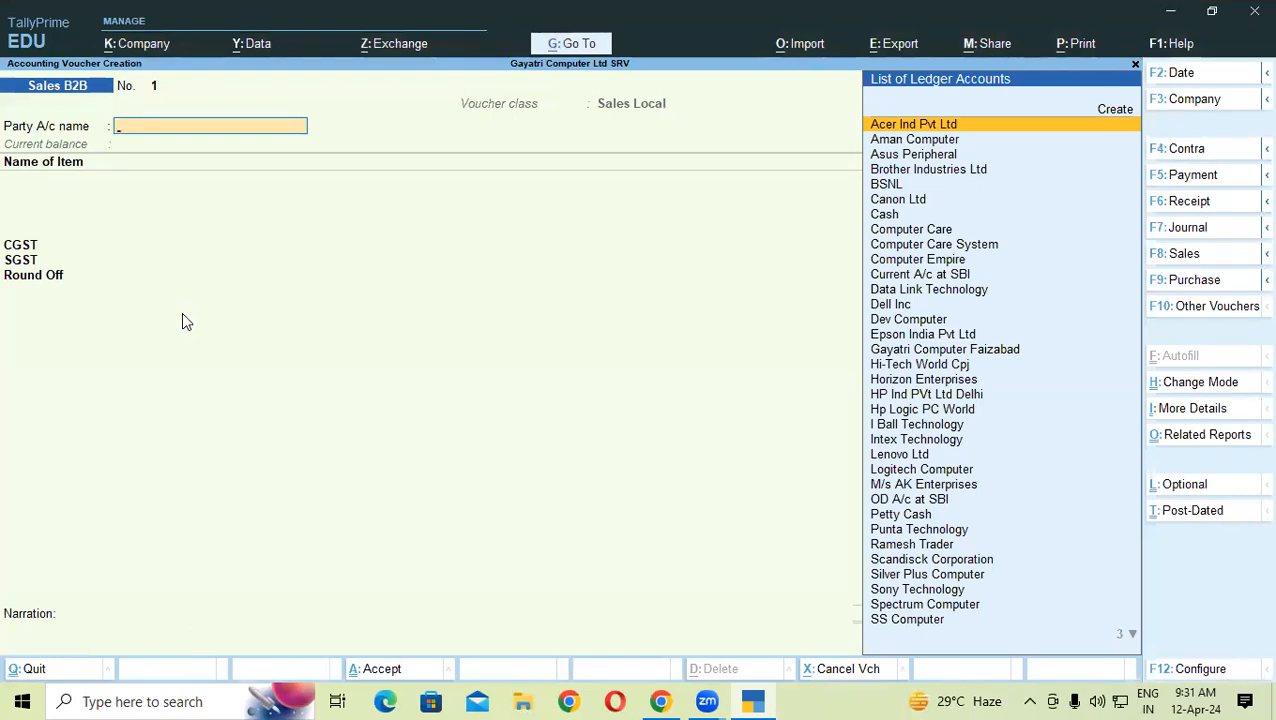
key("Escape")
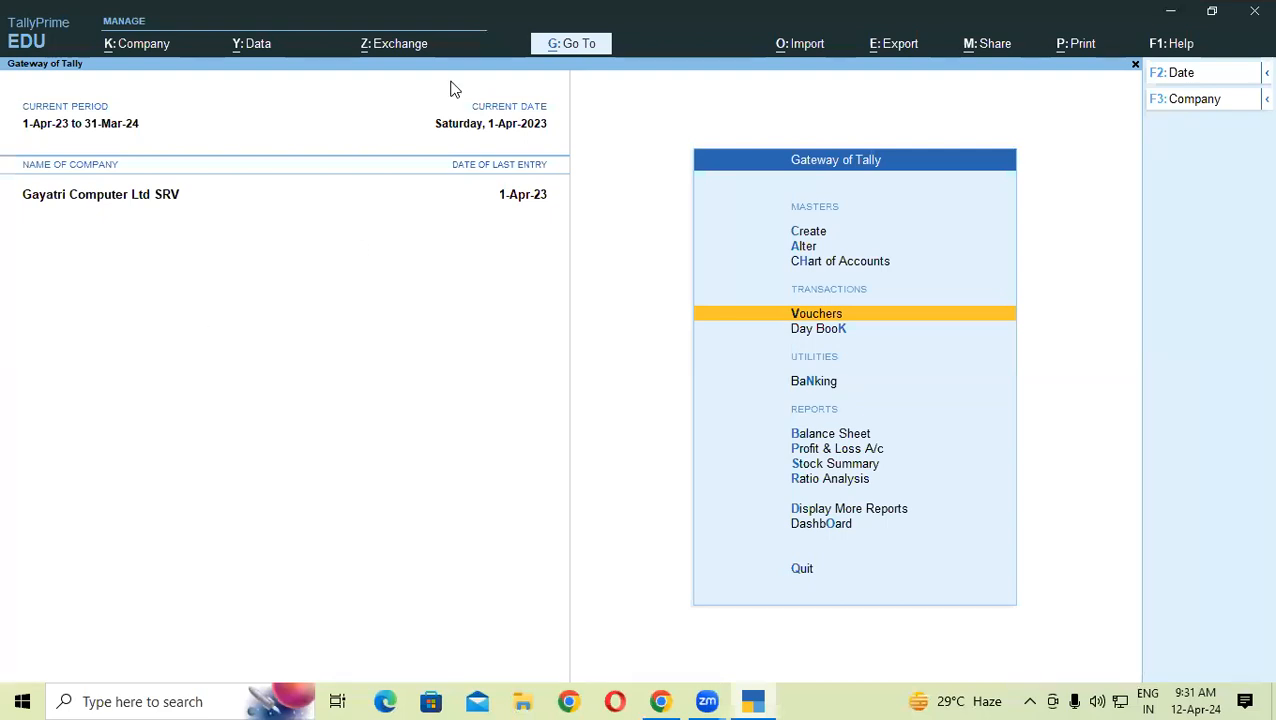
- Open the Sales B2B voucher type for alteration from the Gateway of Tally
left_click(805, 247)
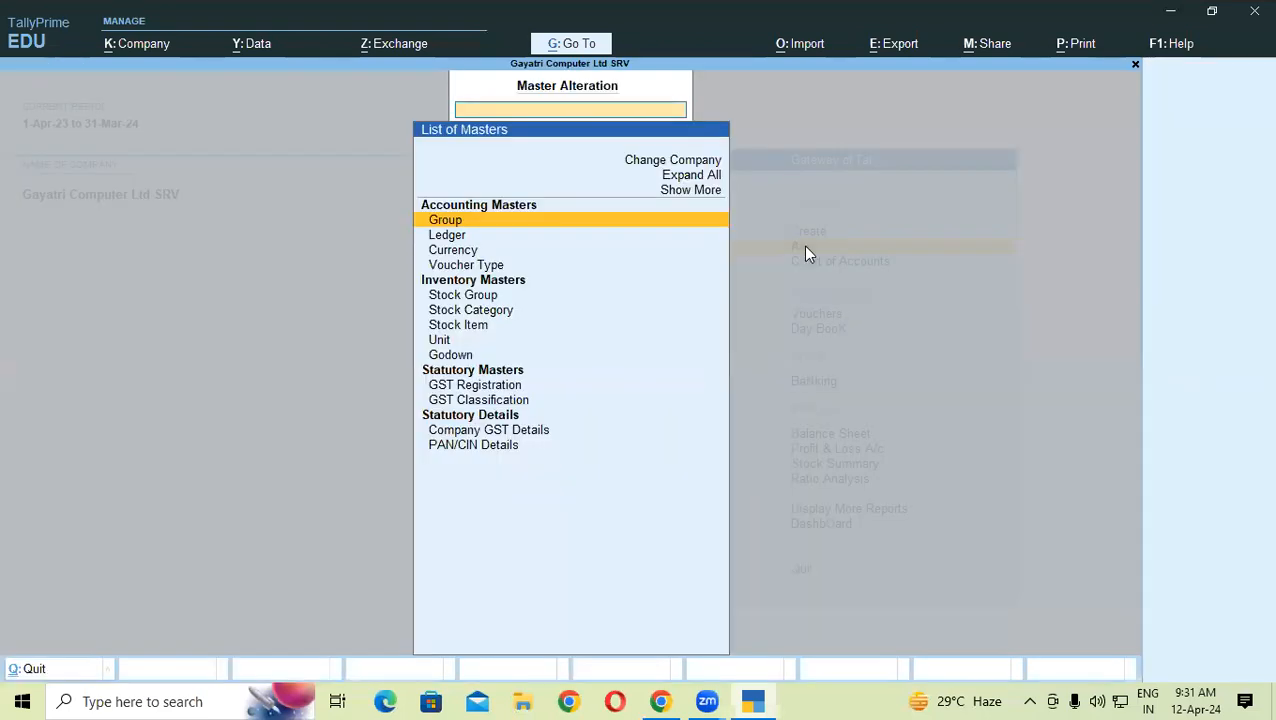
key("Down")
key("Down")
key("Down")
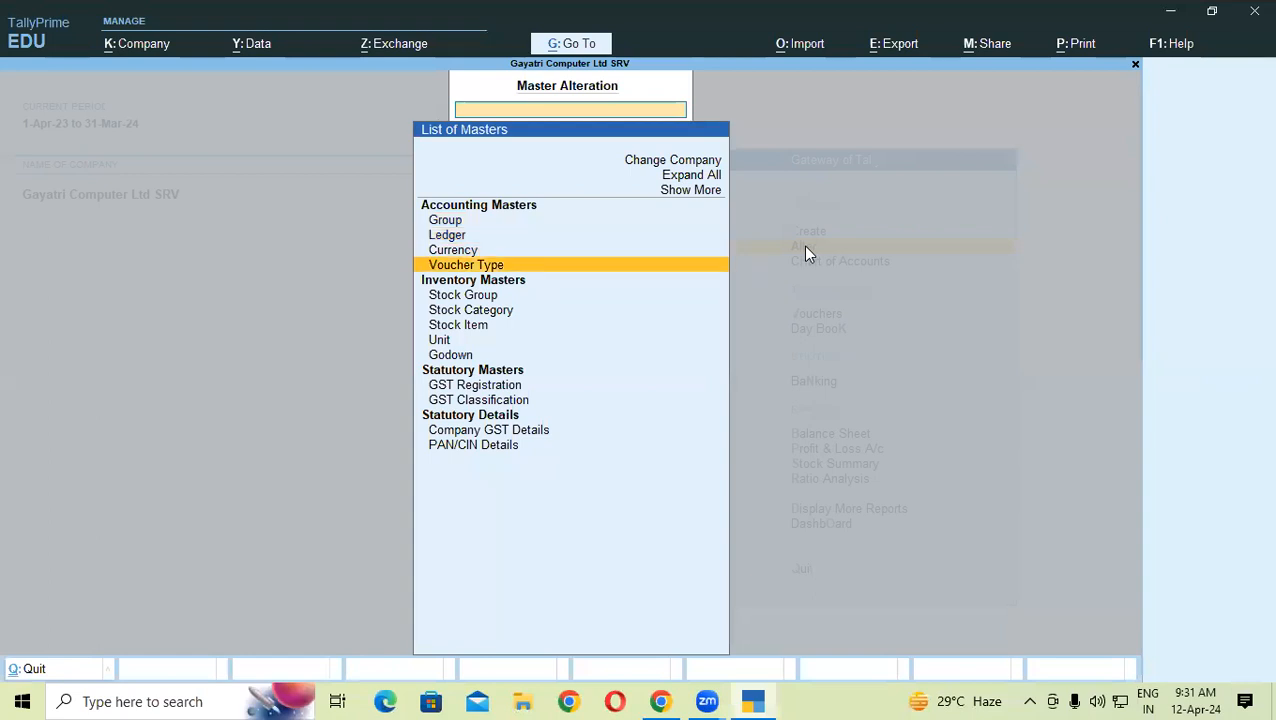
key("Return")
type("B")
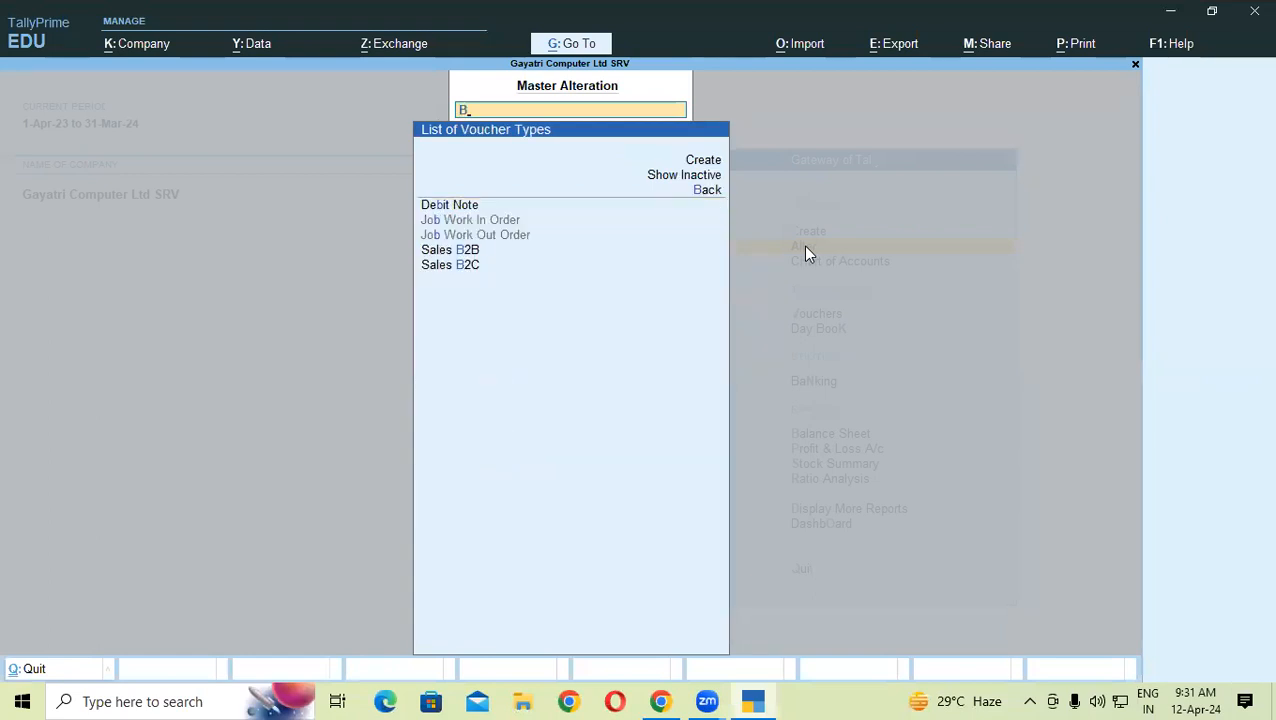
left_click(446, 256)
- Review the additional numbering details, keeping the yearly restart from 1-Apr-24 with starting number 1 and the B2B-00 prefix
key("Return")
key("Return")
key("Return")
key("Return")
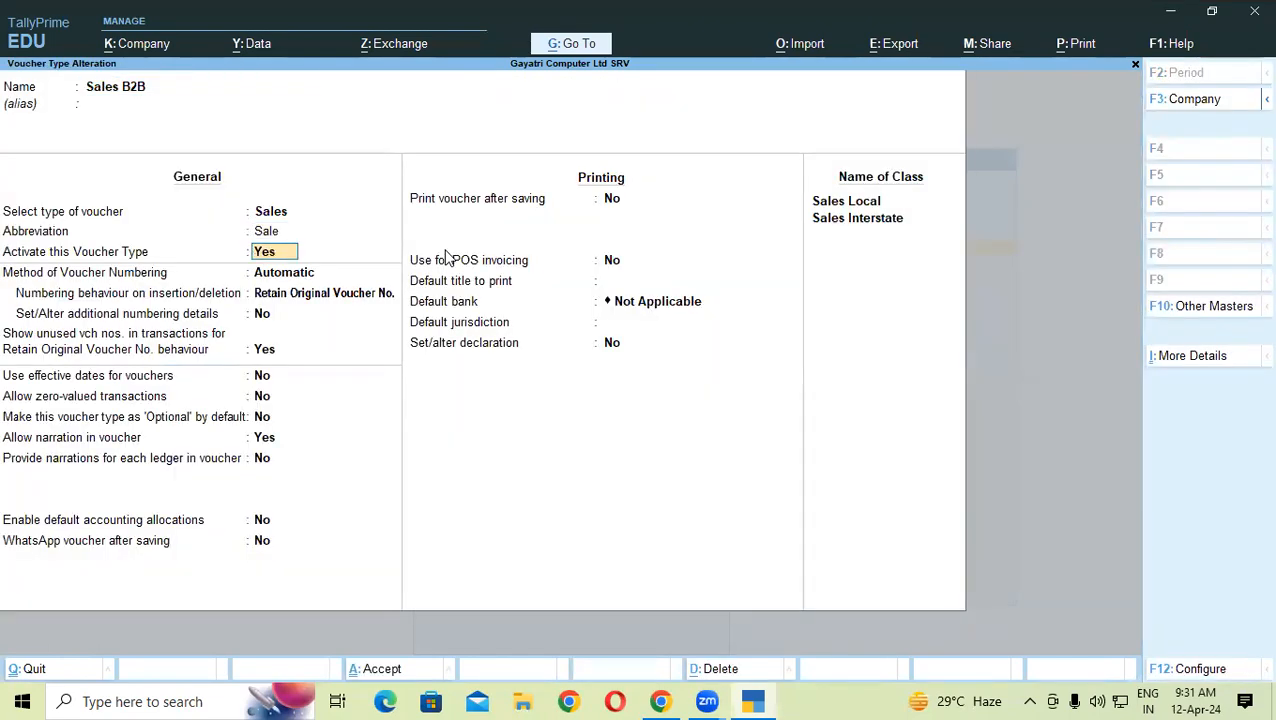
key("Return")
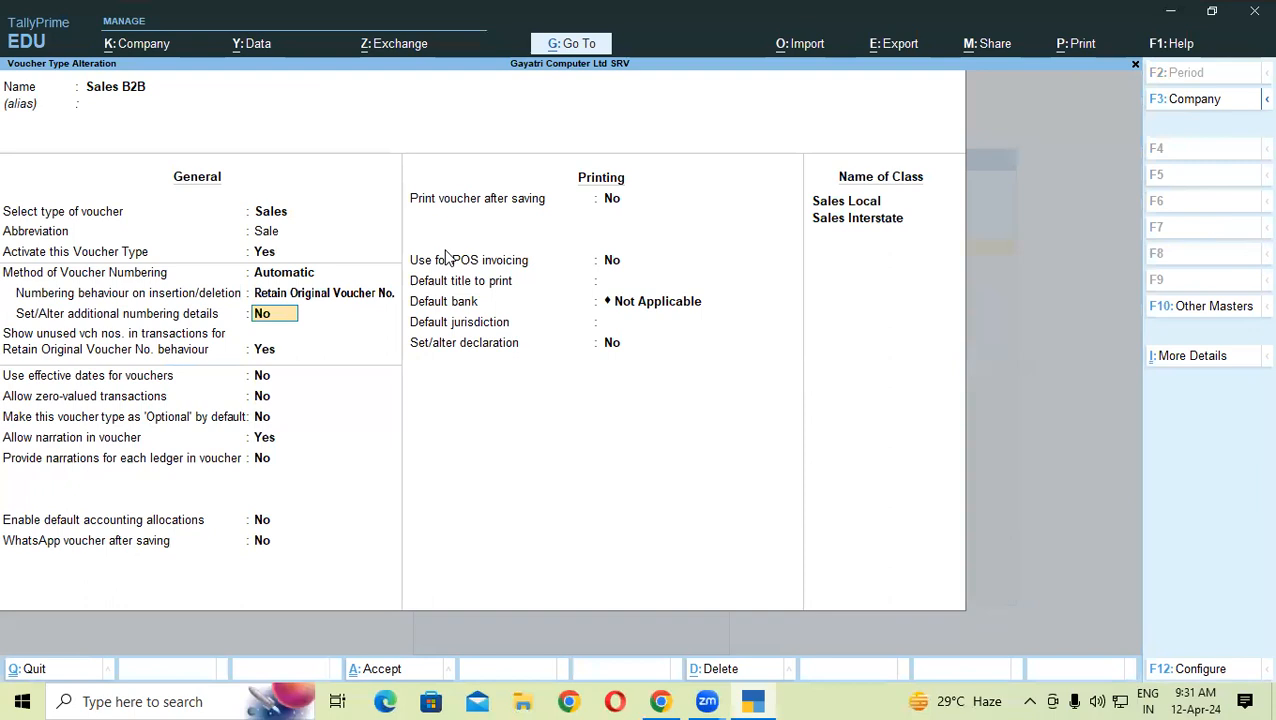
type("y")
key("Return")
key("Return")
key("Return")
key("Return")
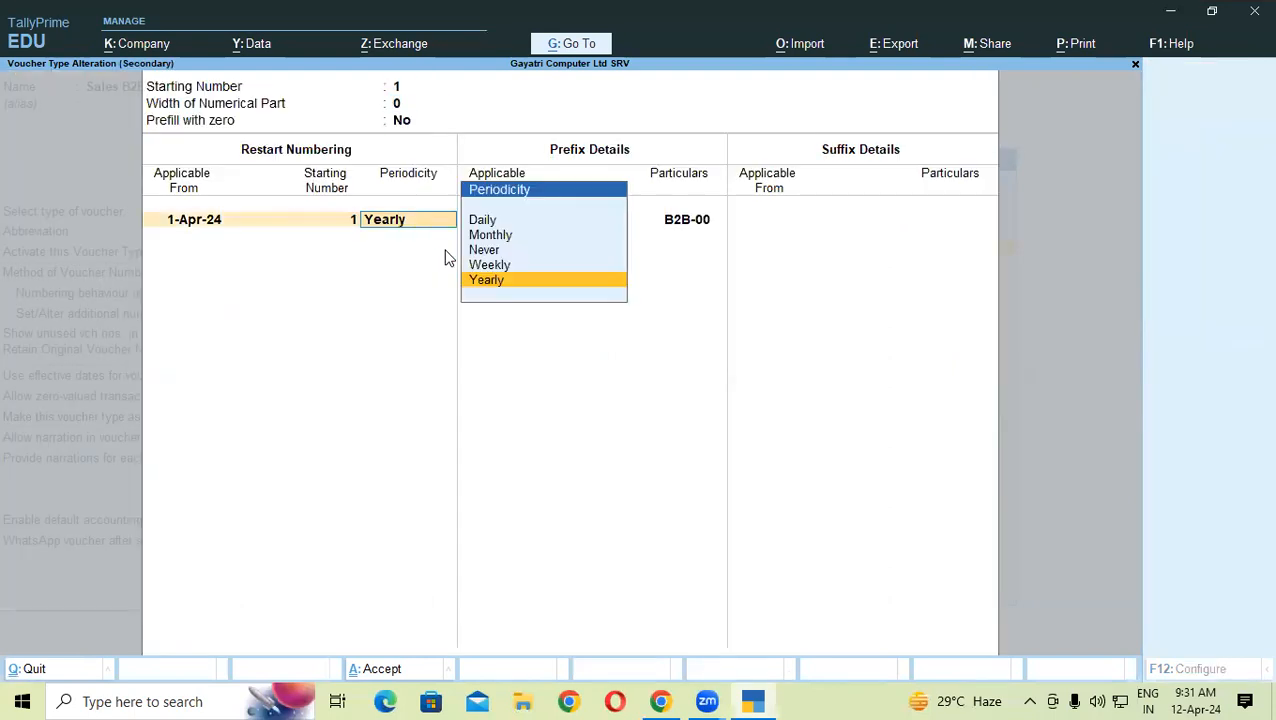
key("Return")
key("Return")
key("Return")
key("Return")
key("Return")
key("Return")
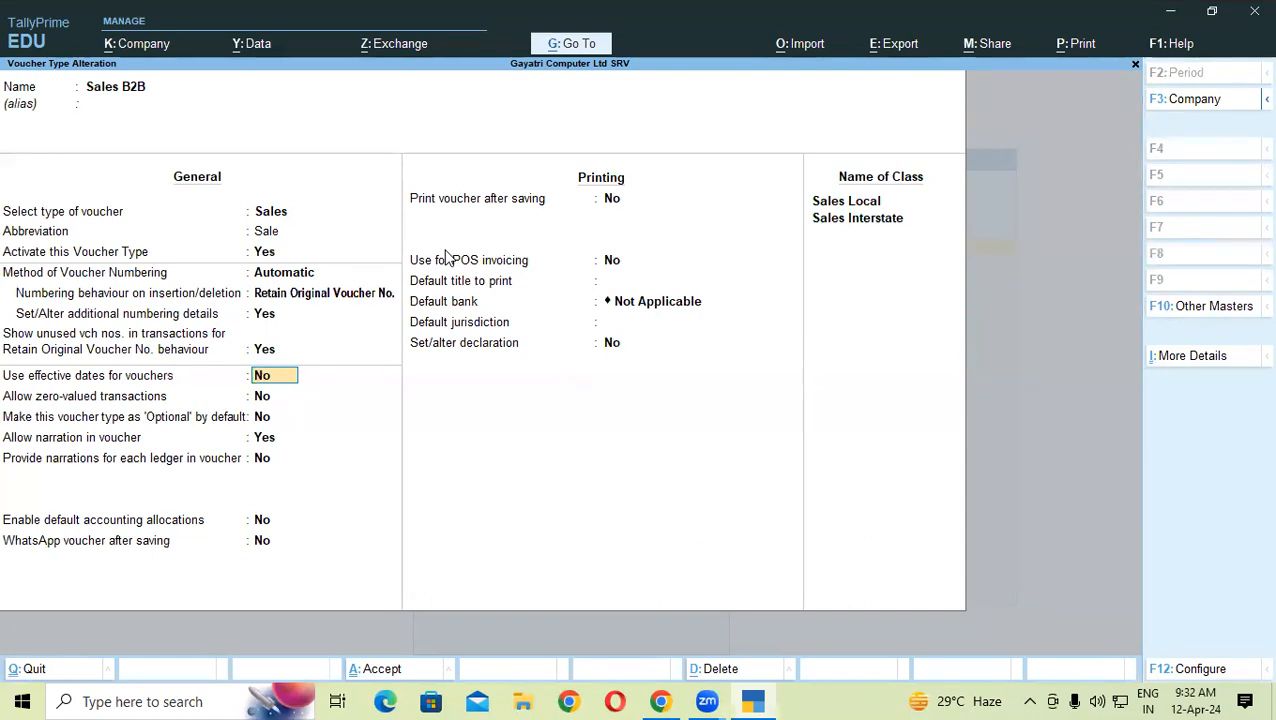
- Keep the remaining general and printing options of the Sales B2B voucher type as they are
key("Return")
key("Return")
key("Return")
key("Return")
key("Return")
key("Return")
key("Return")
key("Return")
key("Return")
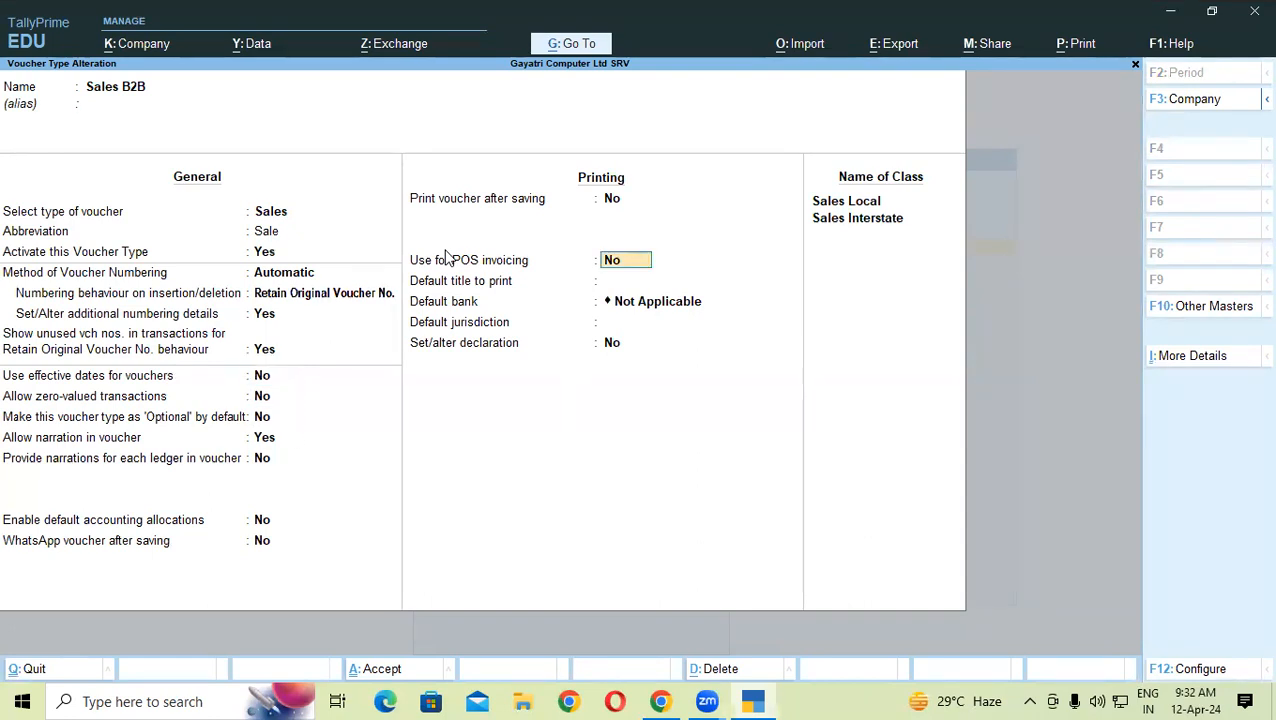
key("Return")
key("Return")
key("Return")
key("Return")
key("Return")
key("Return")
- Review the Sales Local class, keeping its Sales Local ledger and the CGST, SGST and Round Off entries
key("Return")
key("Return")
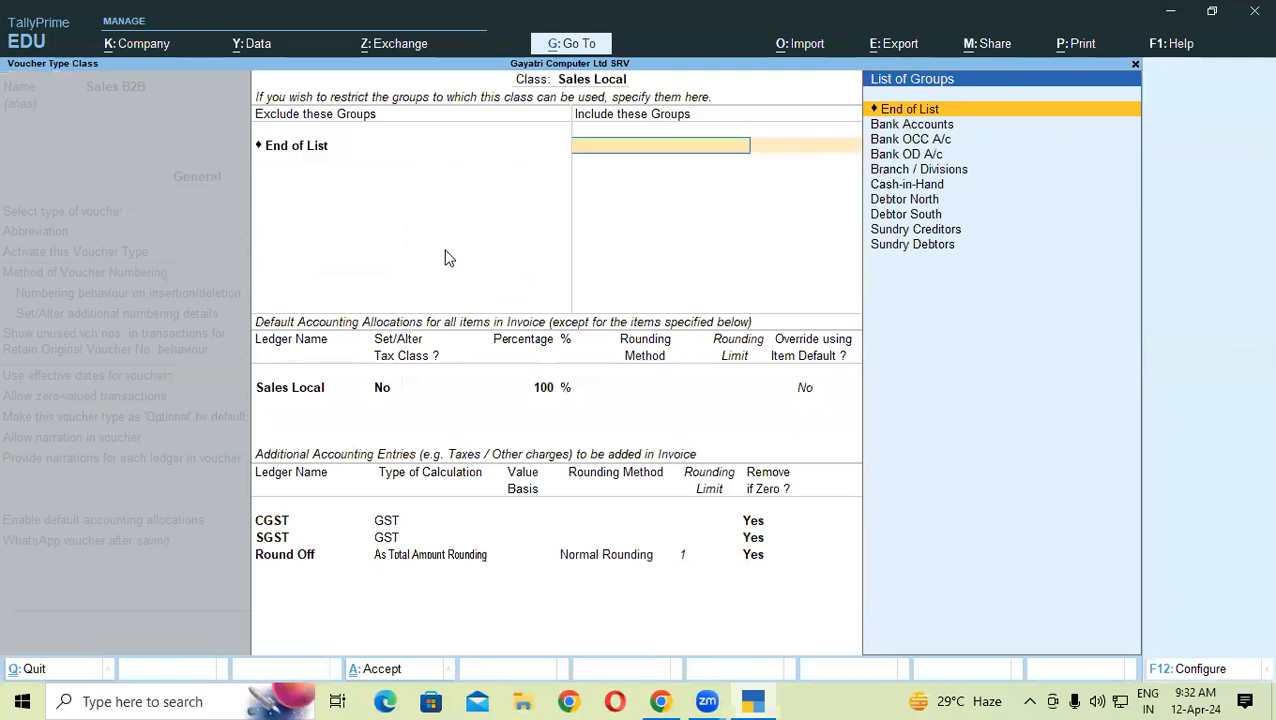
key("Return")
key("Return")
key("Return")
key("Return")
key("Return")
key("Return")
key("Return")
key("Return")
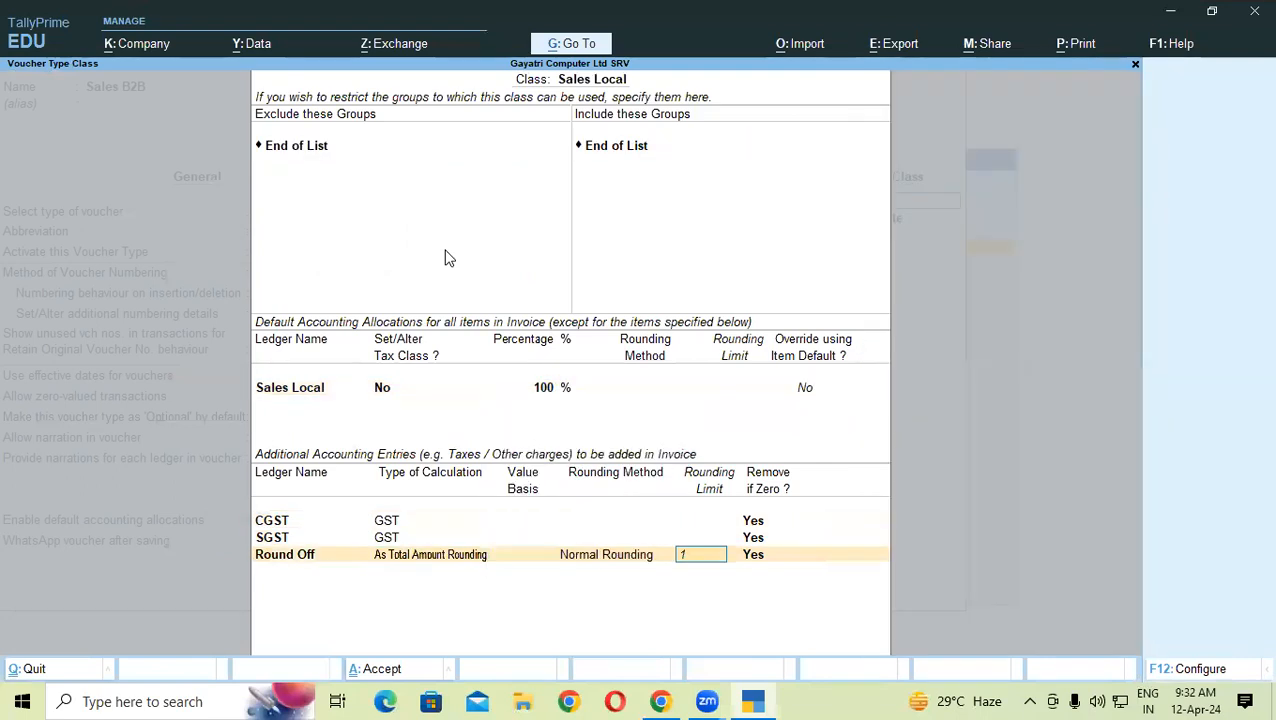
key("Return")
key("Return")
key("Return")
key("Return")
key("Return")
key("Return")
key("Return")
key("Return")
key("Return")
- Review the Sales Interstate class, keeping its Sales Interstate ledger and the IGST and Round Off entries
key("Return")
key("Return")
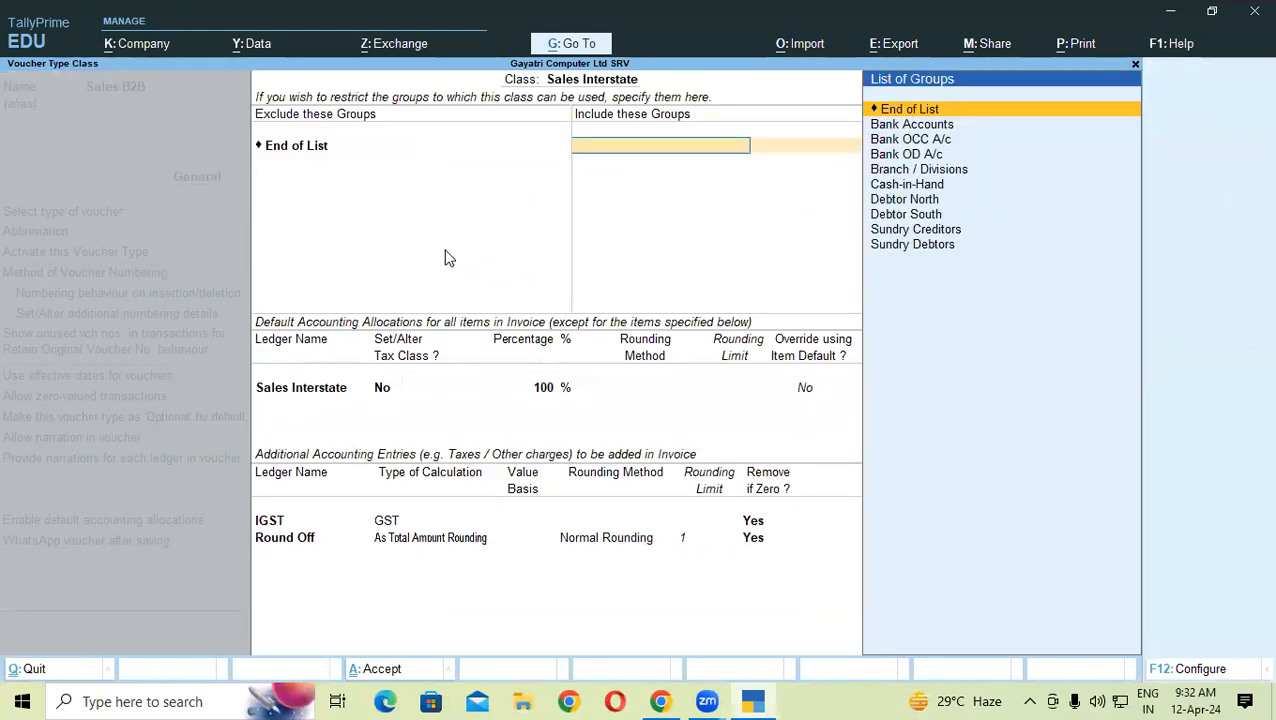
key("Return")
key("Return")
key("Return")
key("Return")
key("Return")
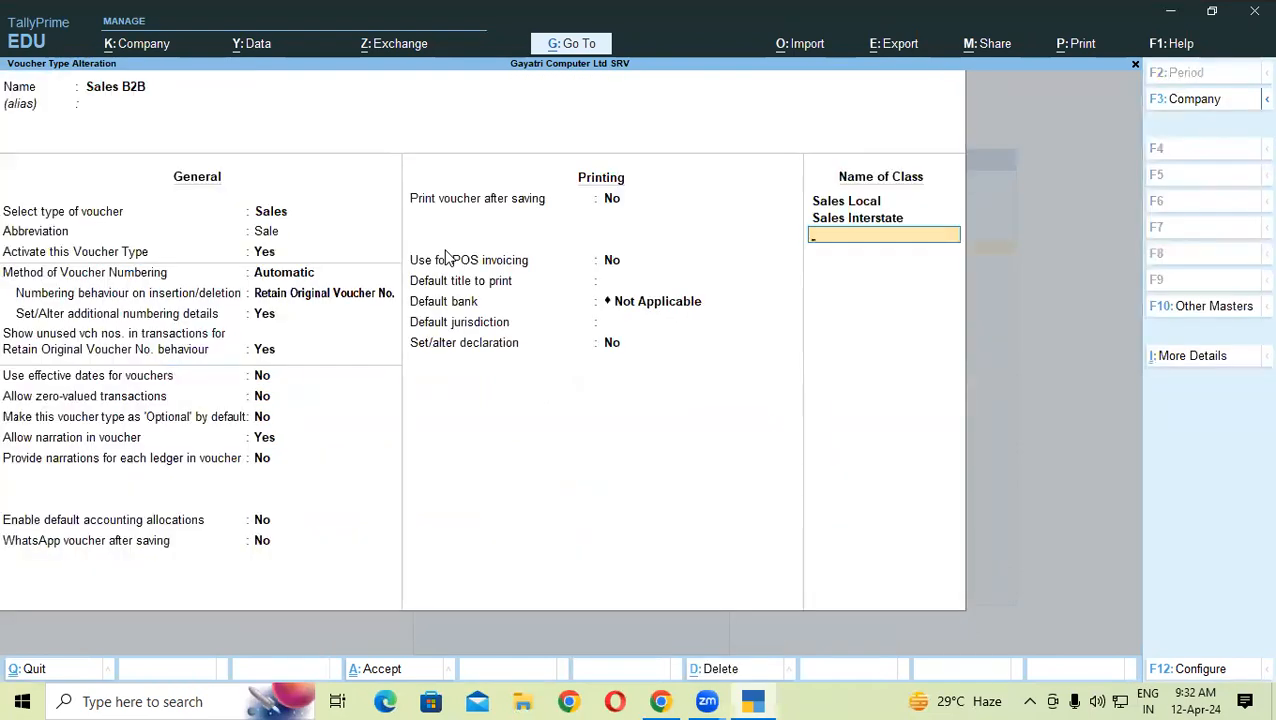
- Add no further class, save the Sales B2B voucher type and return to the Gateway of Tally
key("Return")
key("Return")
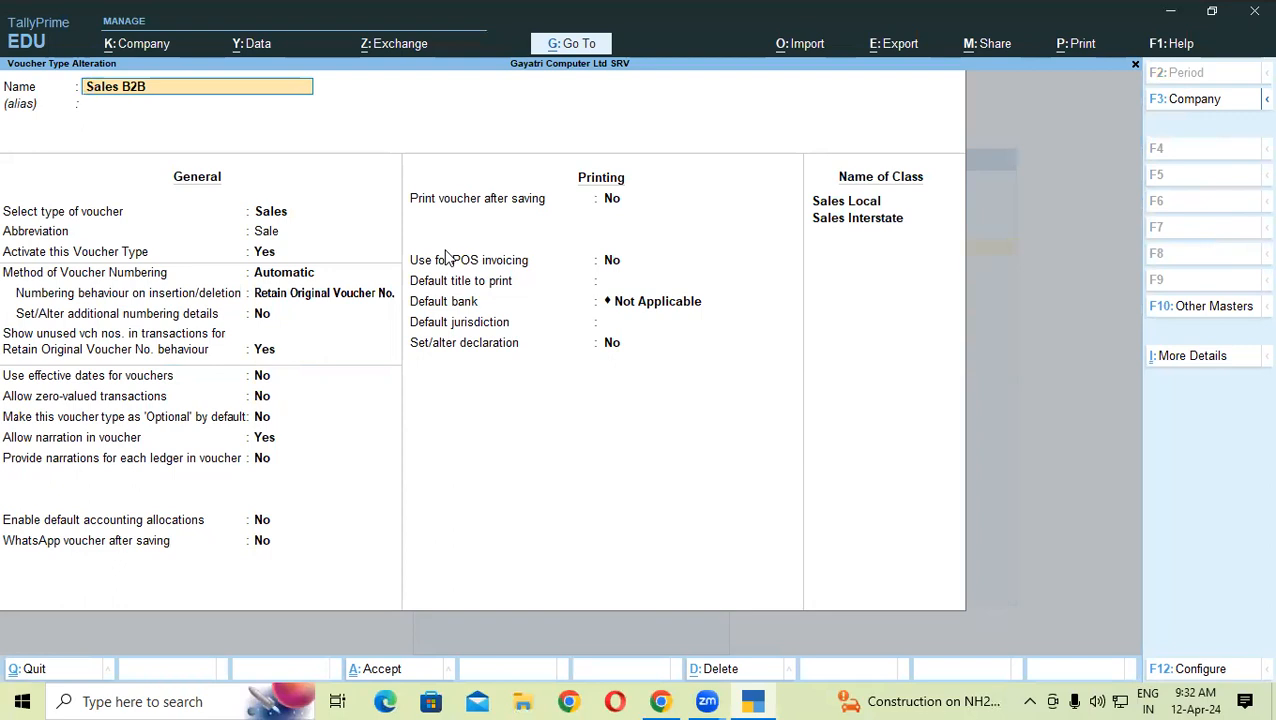
key("Escape")
key("Escape")
key("Escape")
key("Escape")
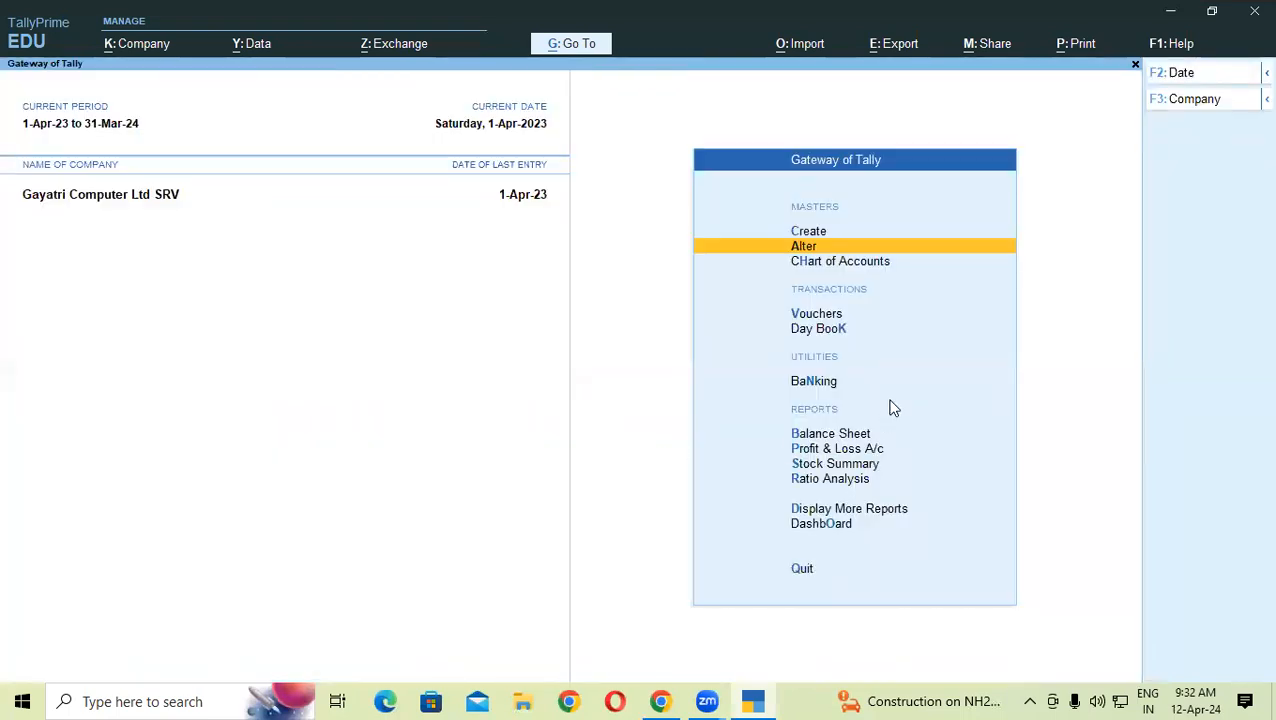
- Start a new Sales B2B voucher with class Sales Local and compare its number with the invoice number in the Chrome course document
key("v")
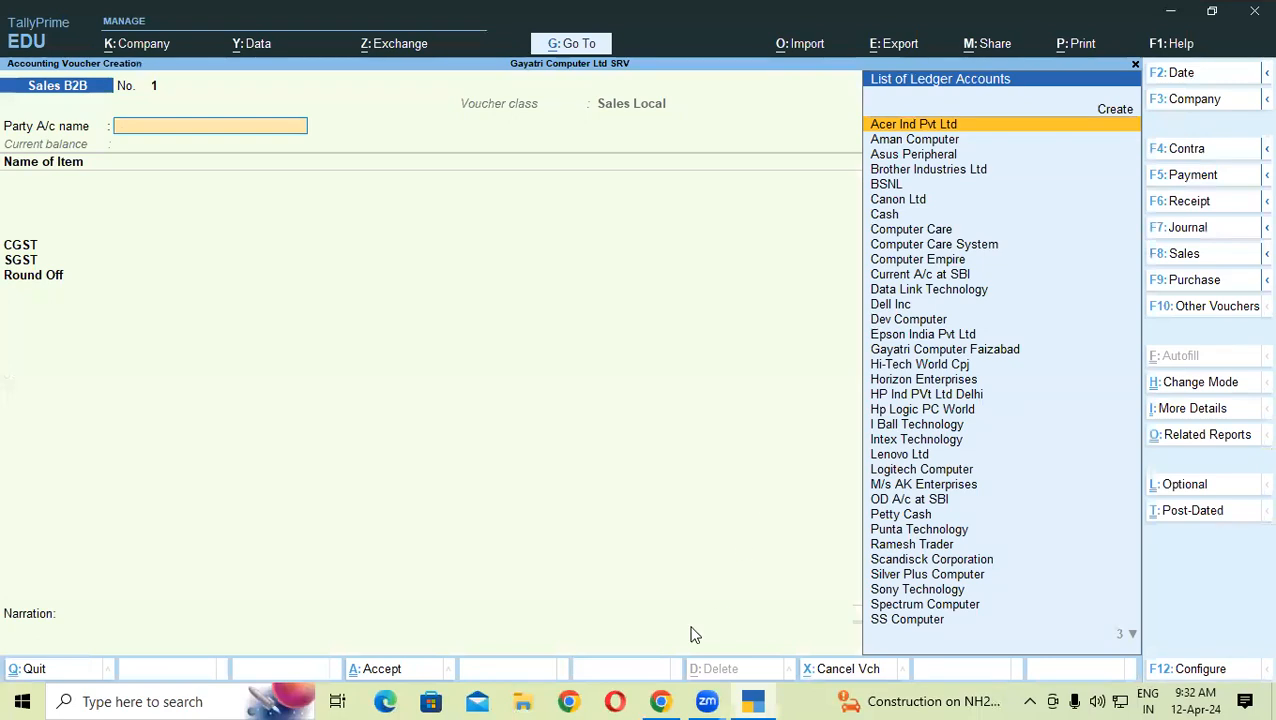
left_click(660, 701)
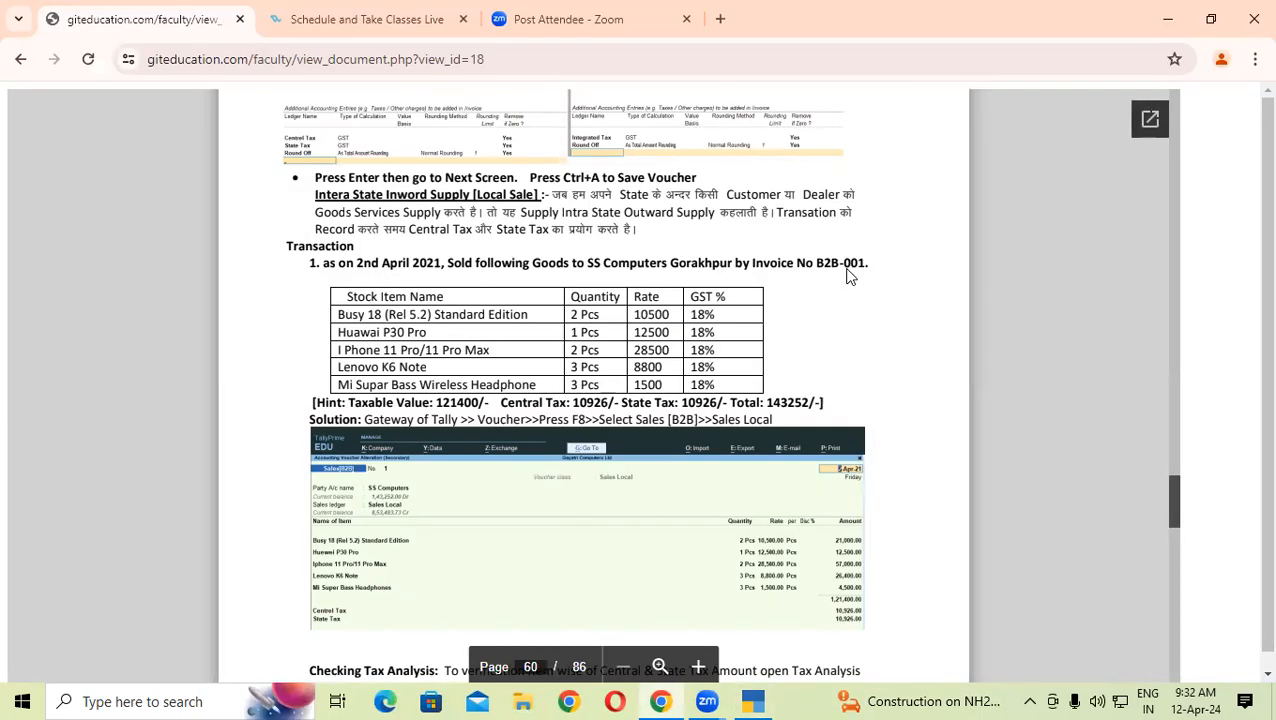
left_click(755, 701)
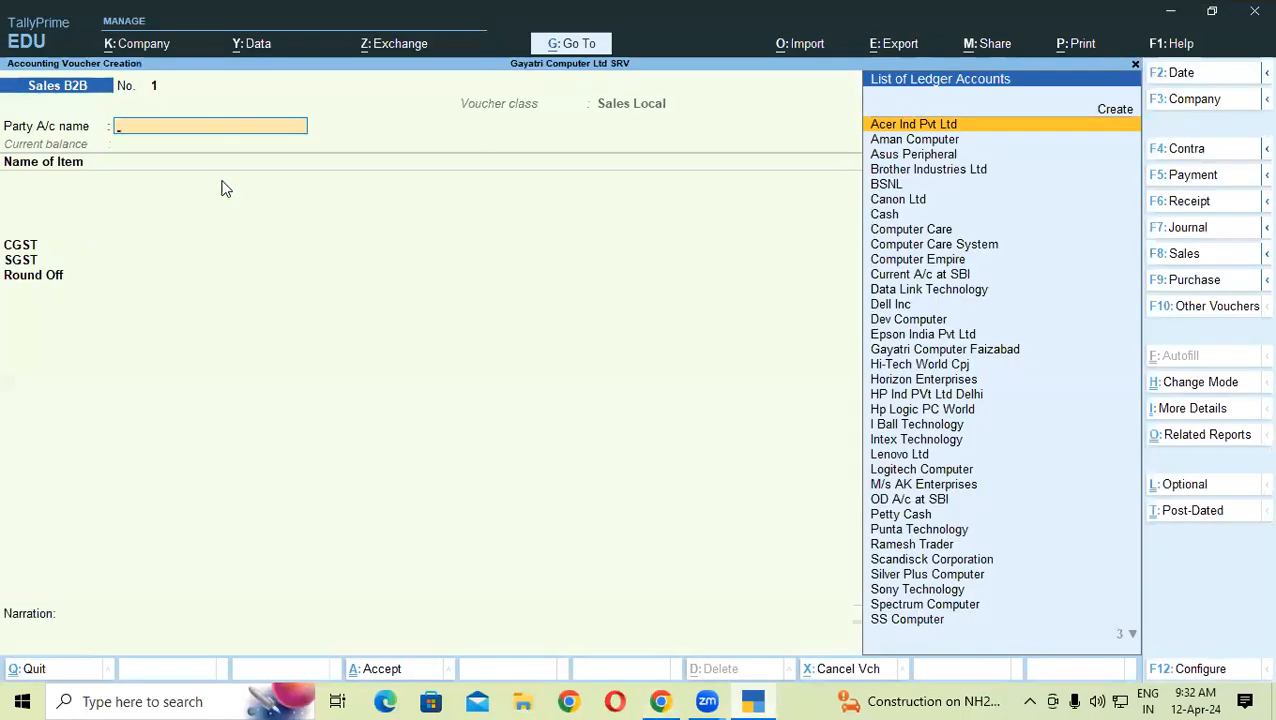